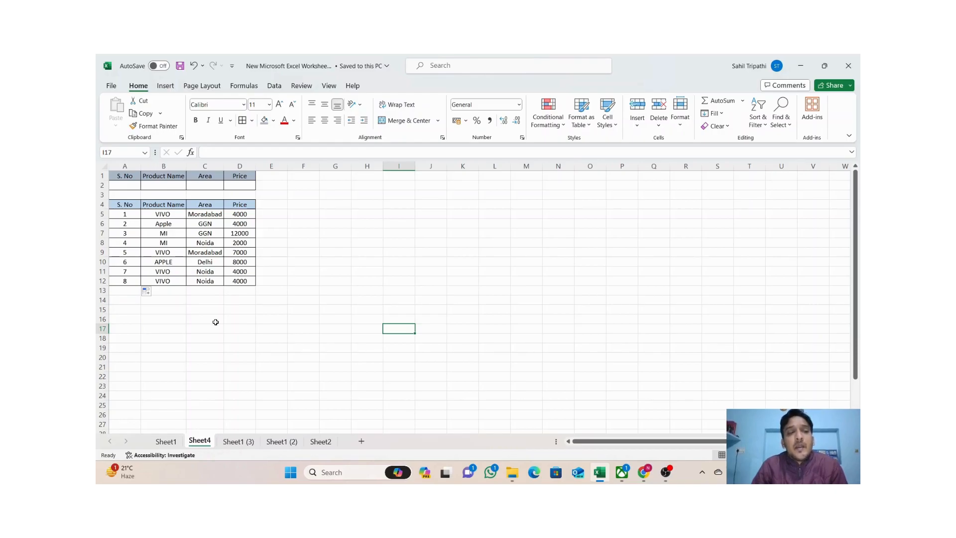
Look over the Price column, then begin a DSUM formula in D2.
left_click(239, 215)
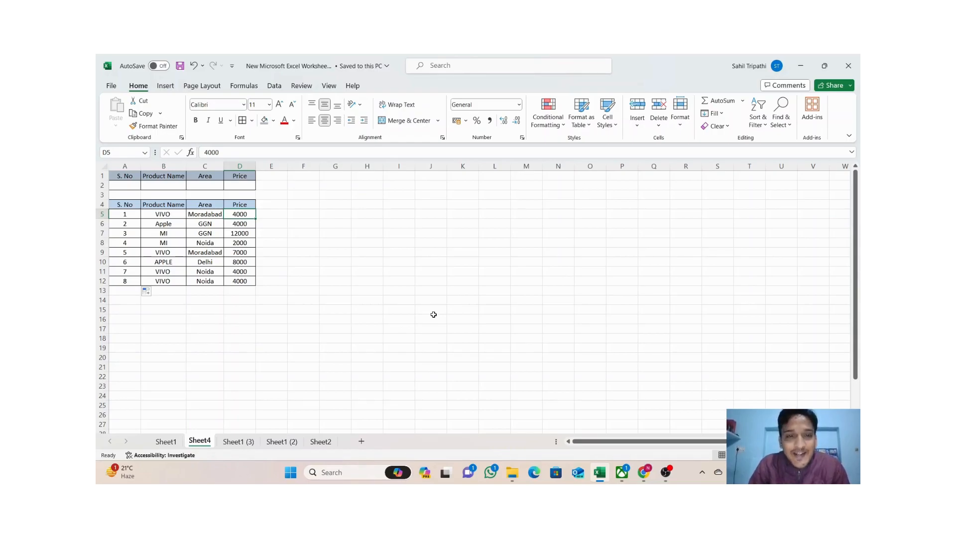
left_click(433, 316)
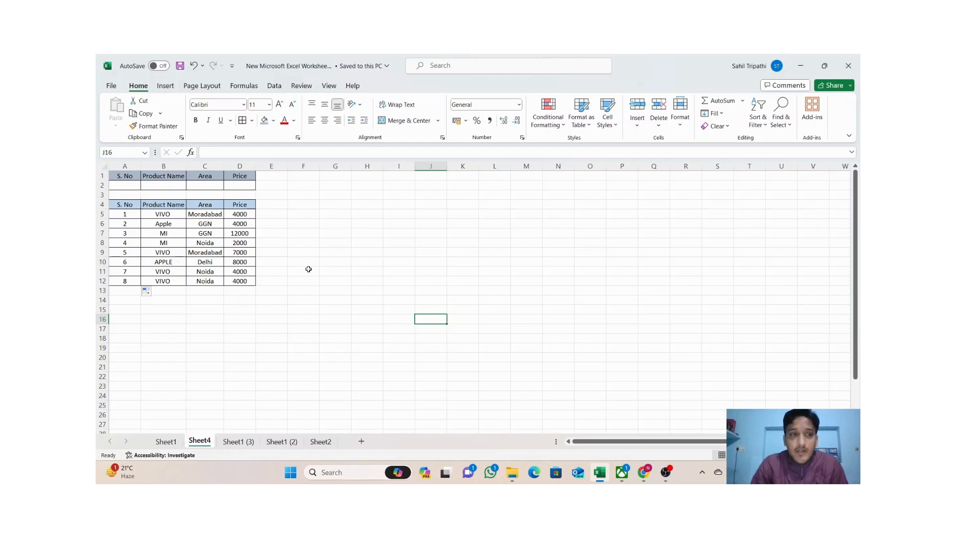
left_click(238, 187)
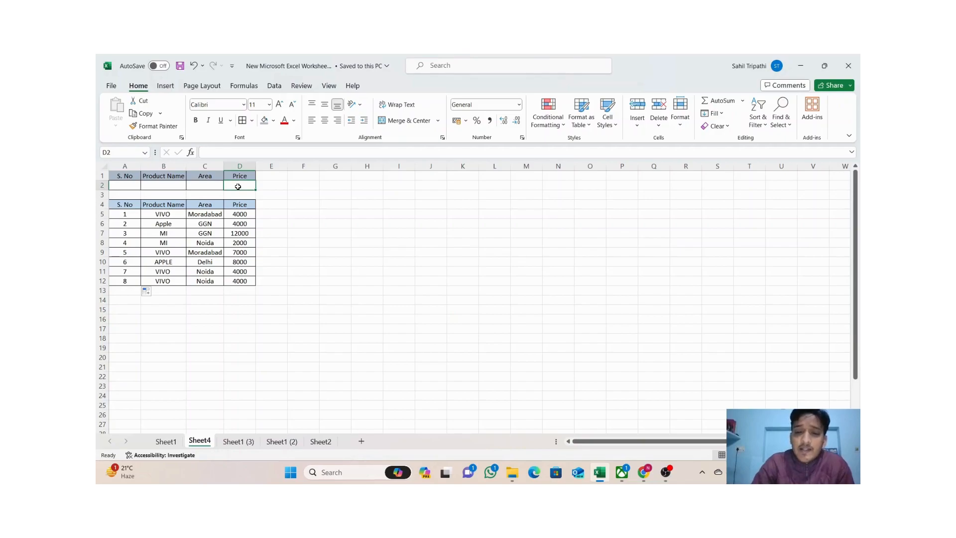
type("=")
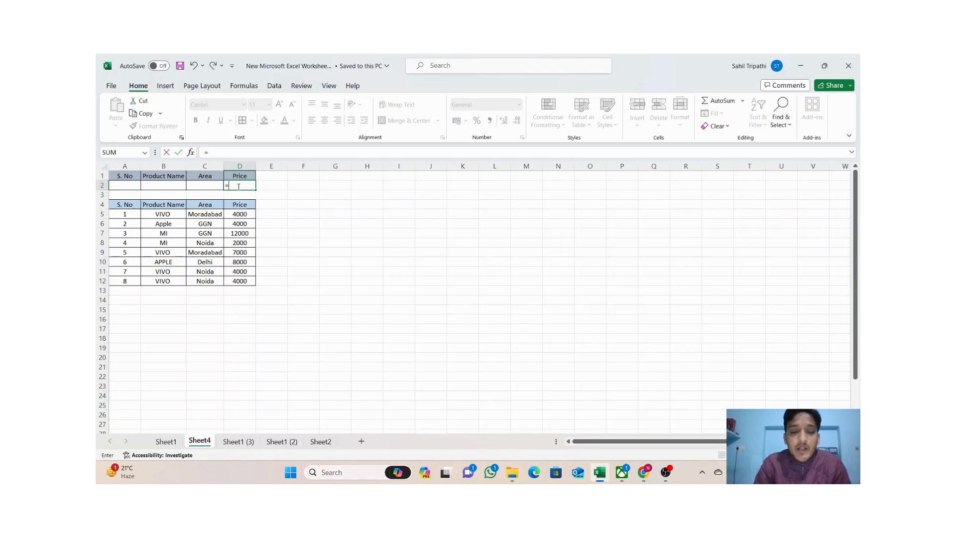
type("dsum")
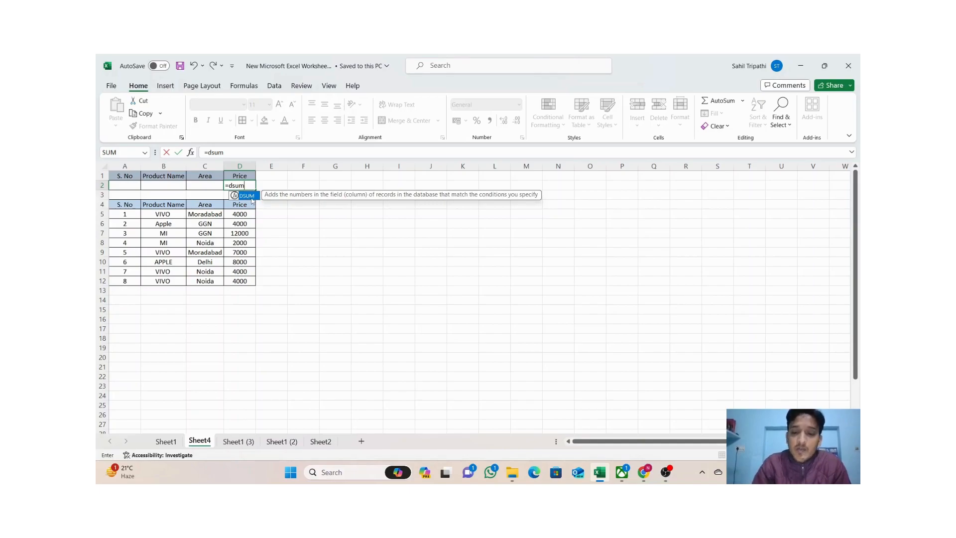
type("(")
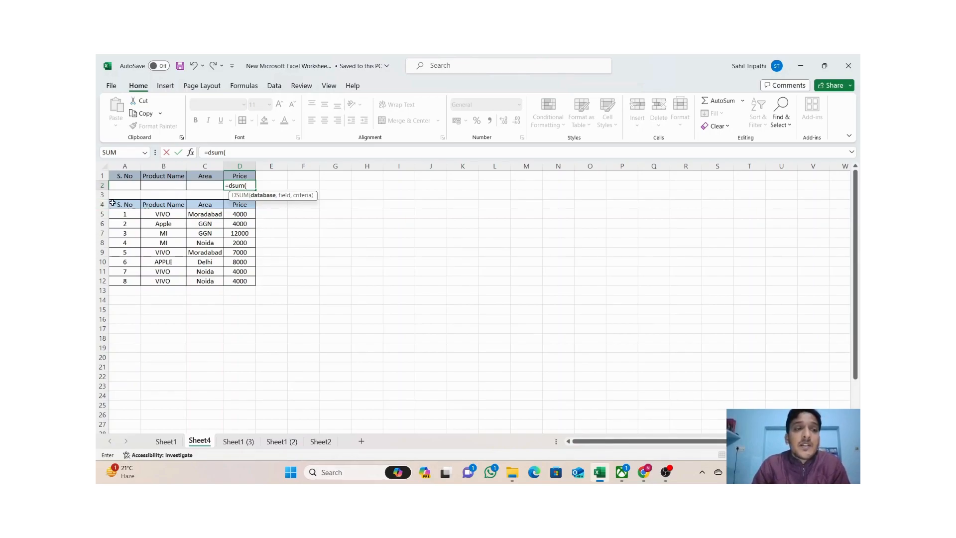
Give the DSUM database A4:D12, field D4 (Price) and criteria B1:B2, returning 45000.
left_click_drag(117, 204, 246, 282)
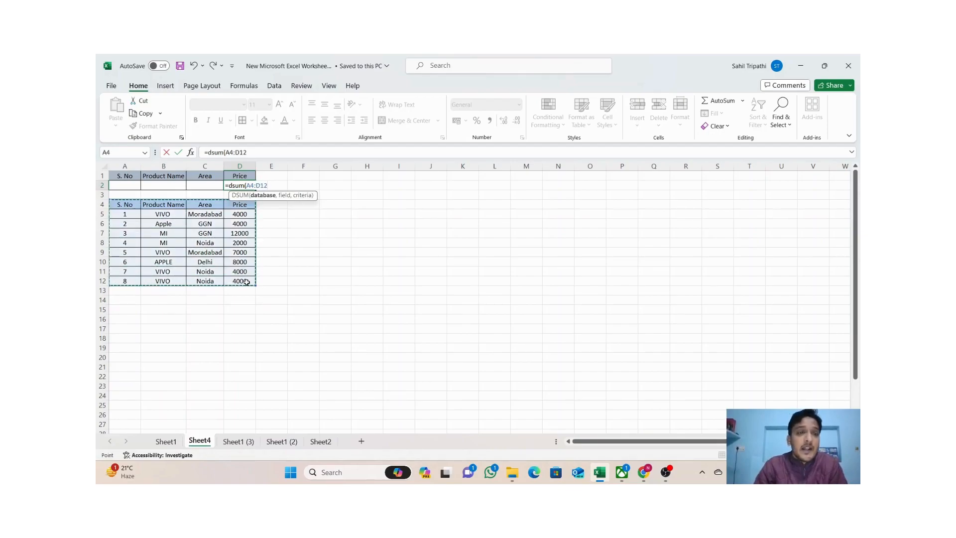
type(",")
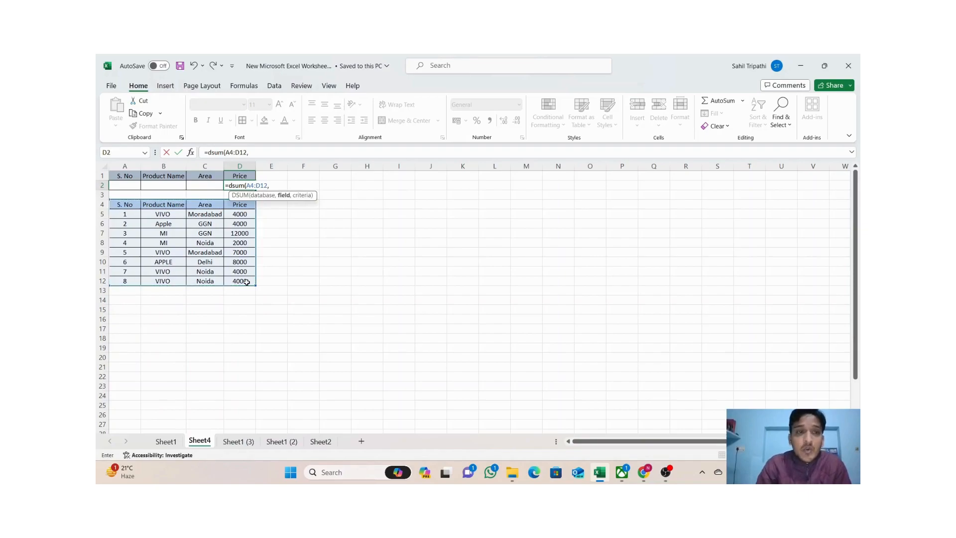
left_click(244, 207)
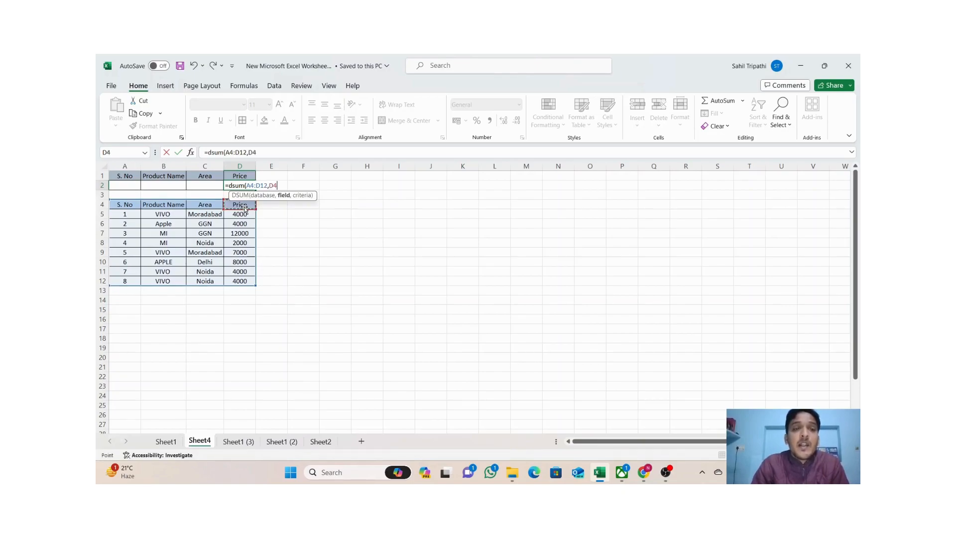
type(",")
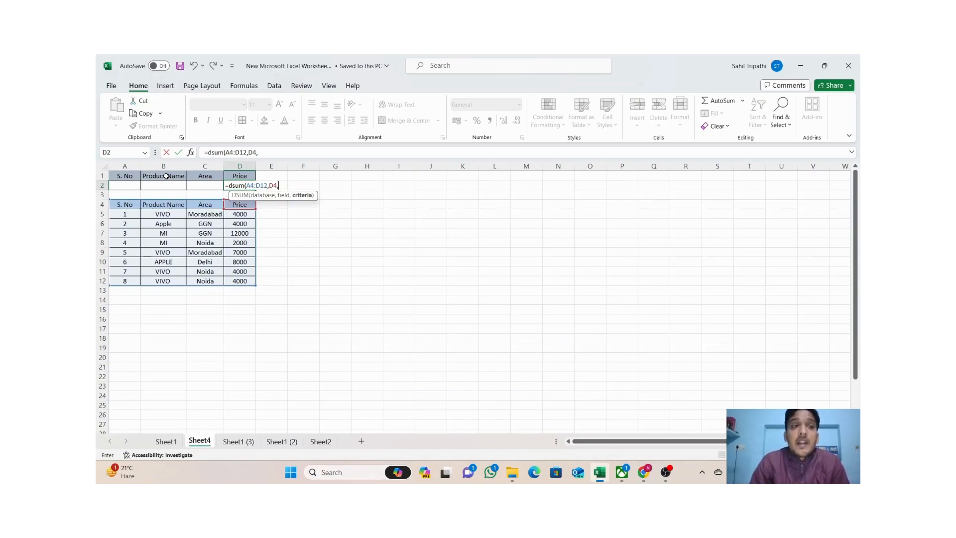
left_click_drag(166, 176, 168, 184)
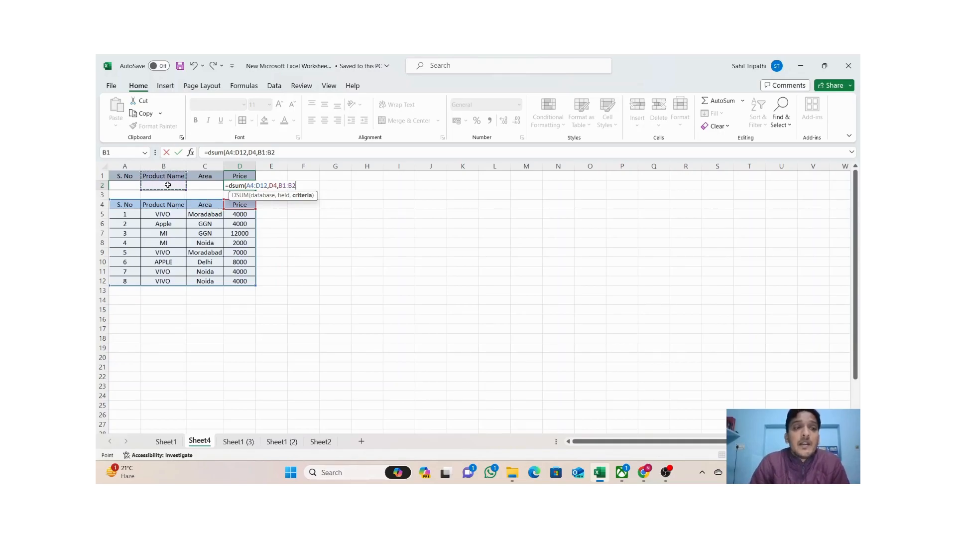
type(")")
key("Return")
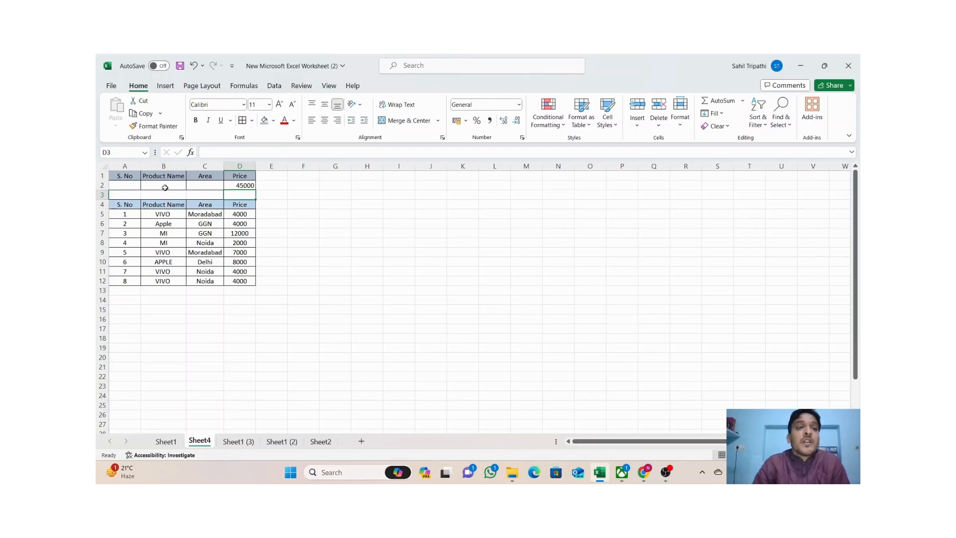
left_click(165, 186)
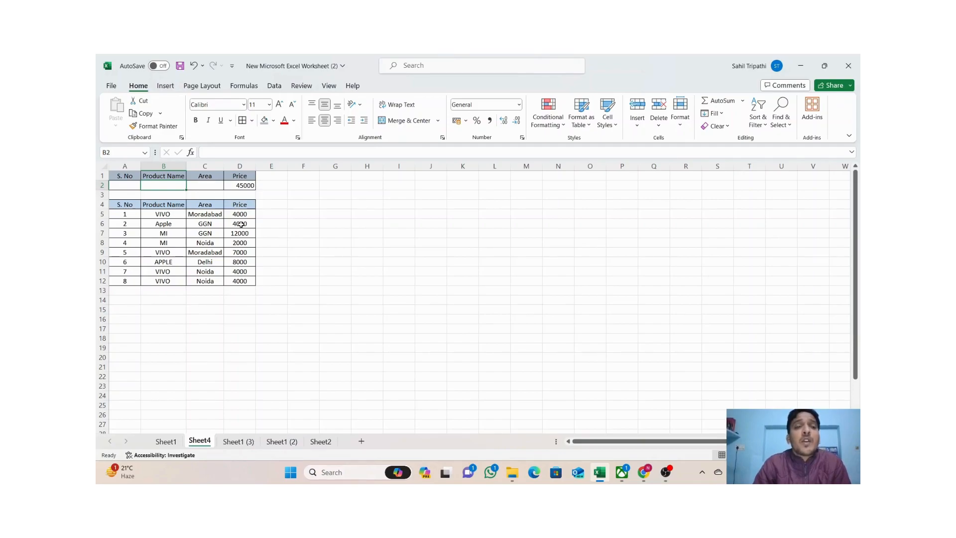
left_click_drag(243, 215, 243, 280)
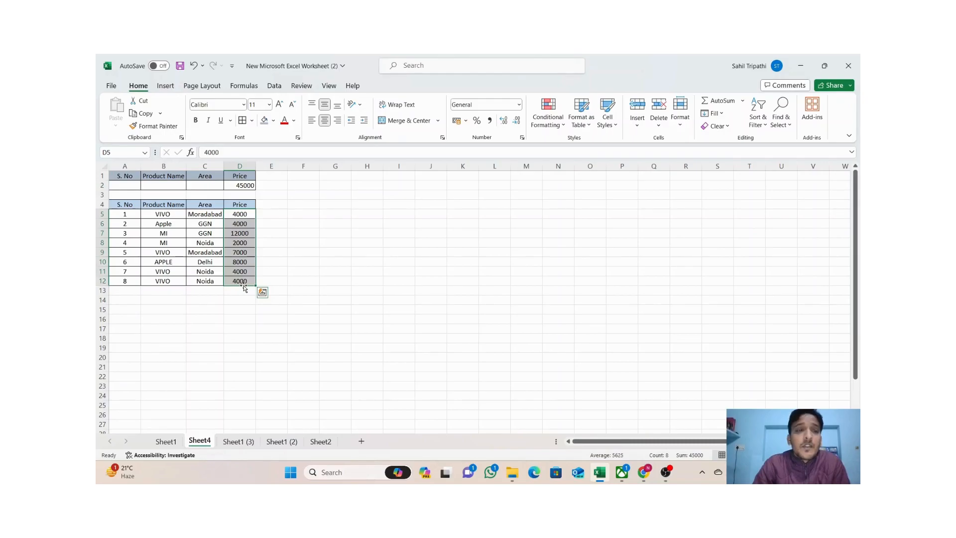
left_click(311, 237)
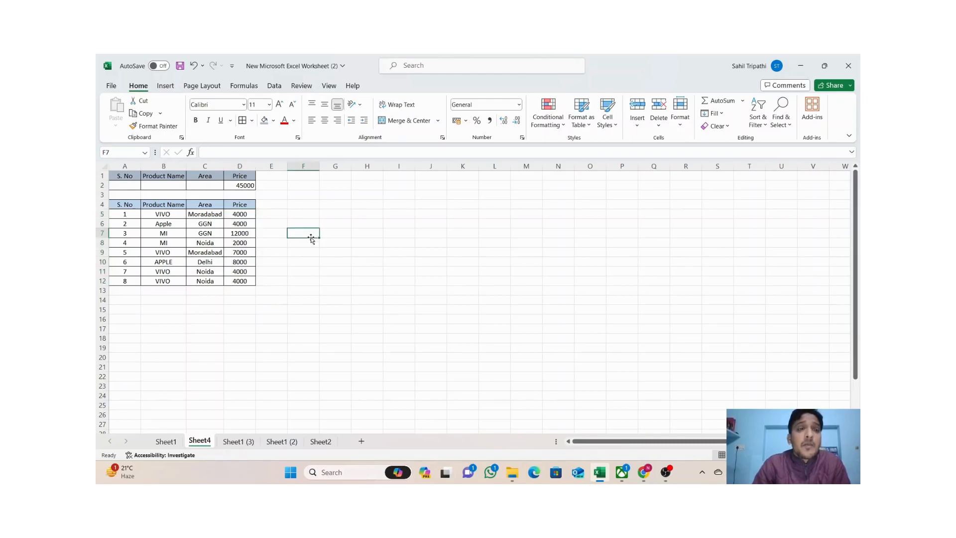
left_click(172, 184)
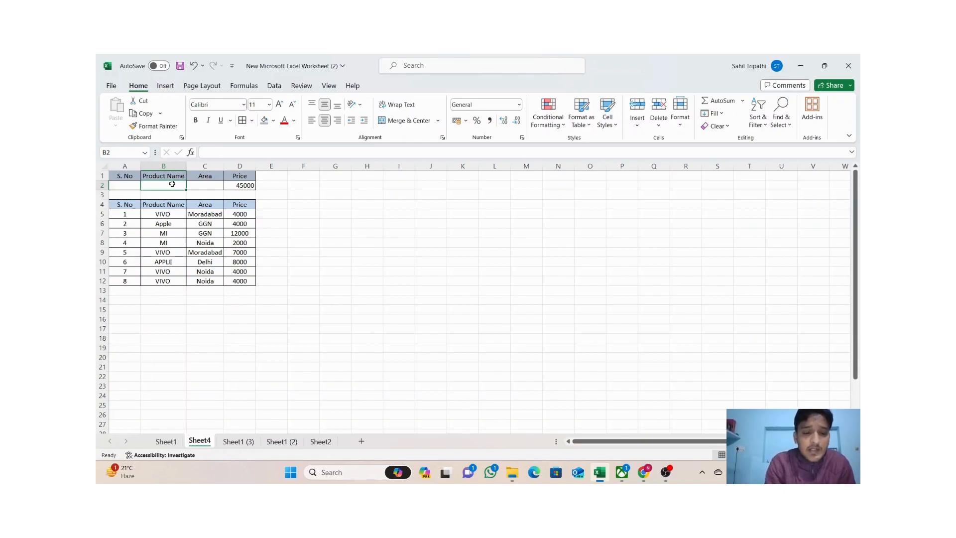
Try VIVO as the Product Name criterion in B2 (19000), then change it to MI (14000).
type("VIVO")
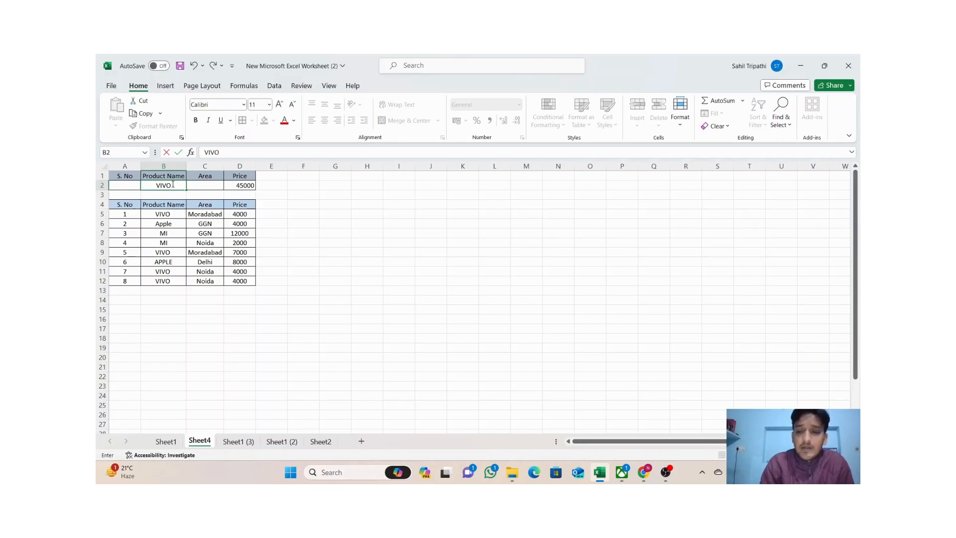
key("Return")
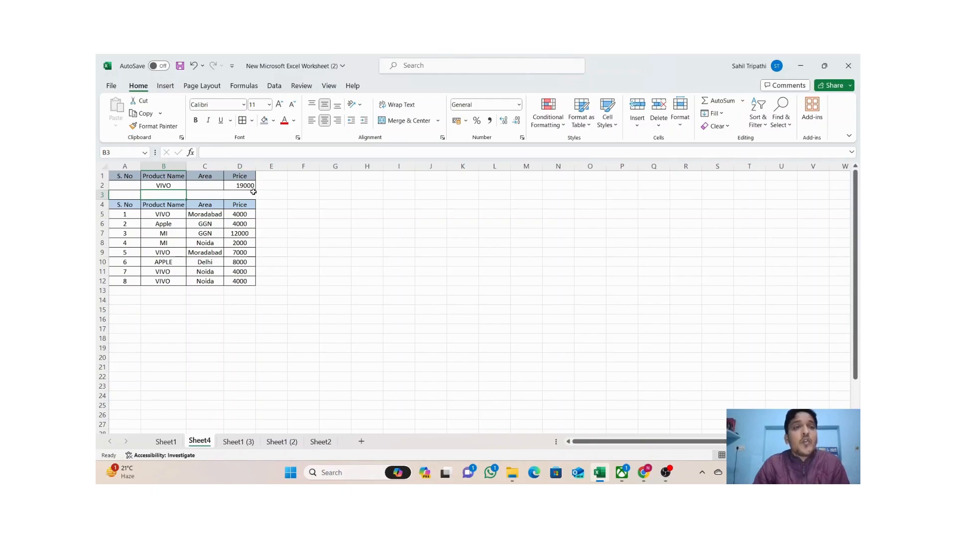
left_click(165, 185)
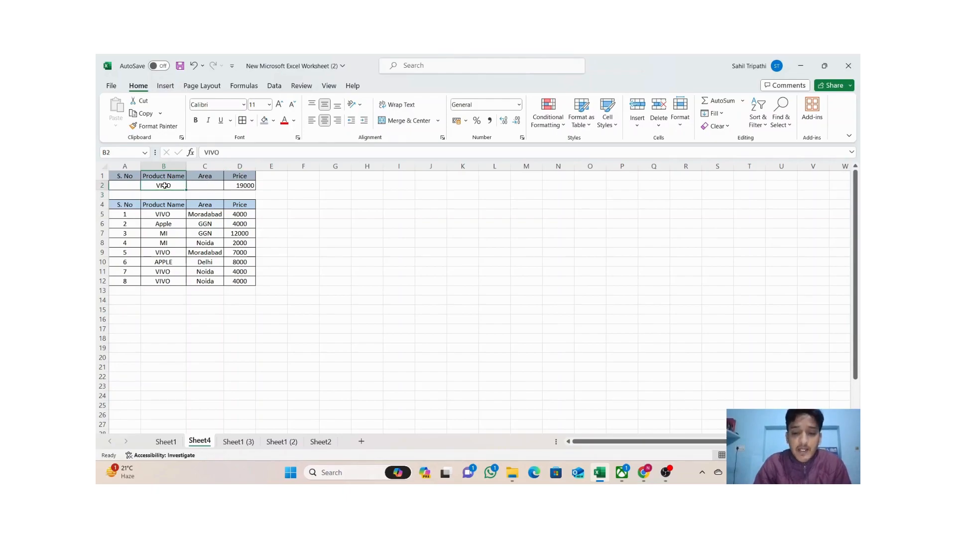
type("MI")
key("Return")
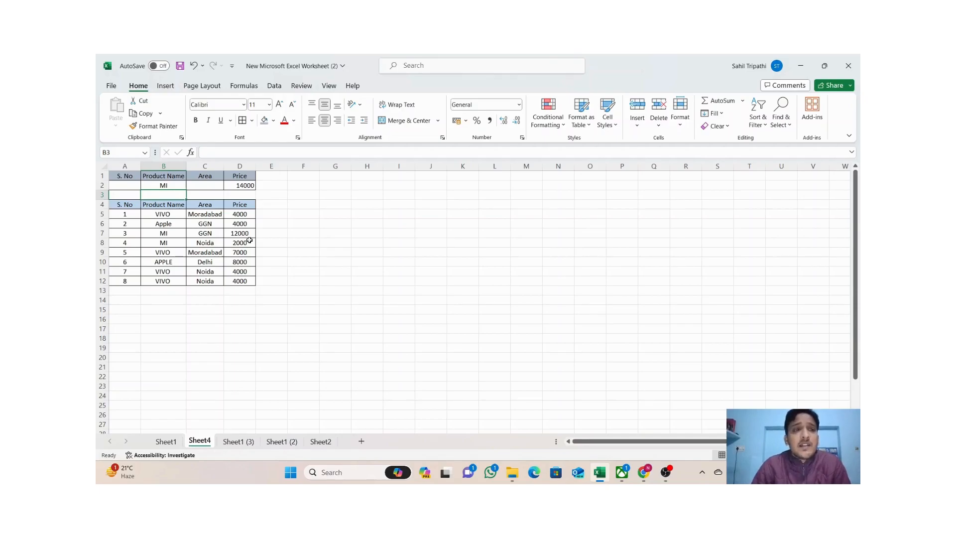
left_click(239, 185)
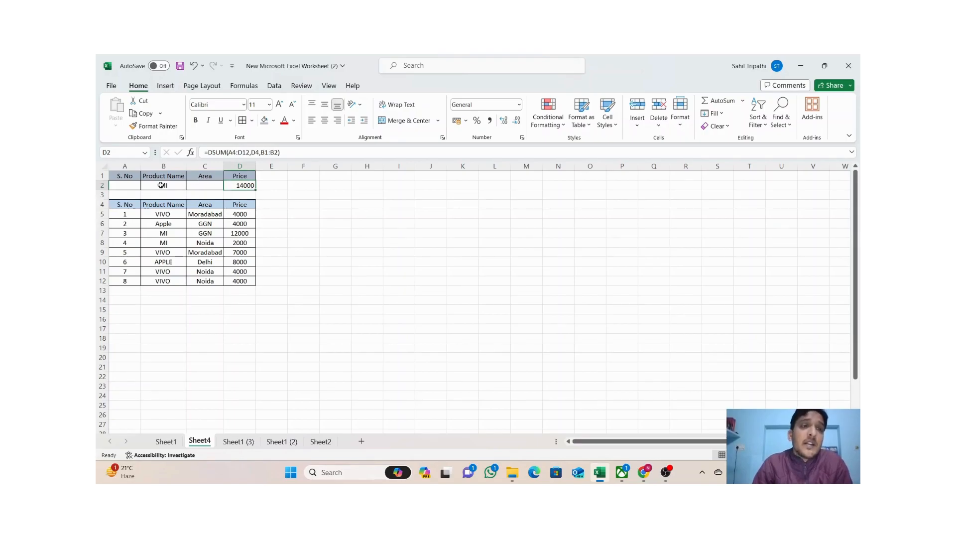
left_click(160, 184)
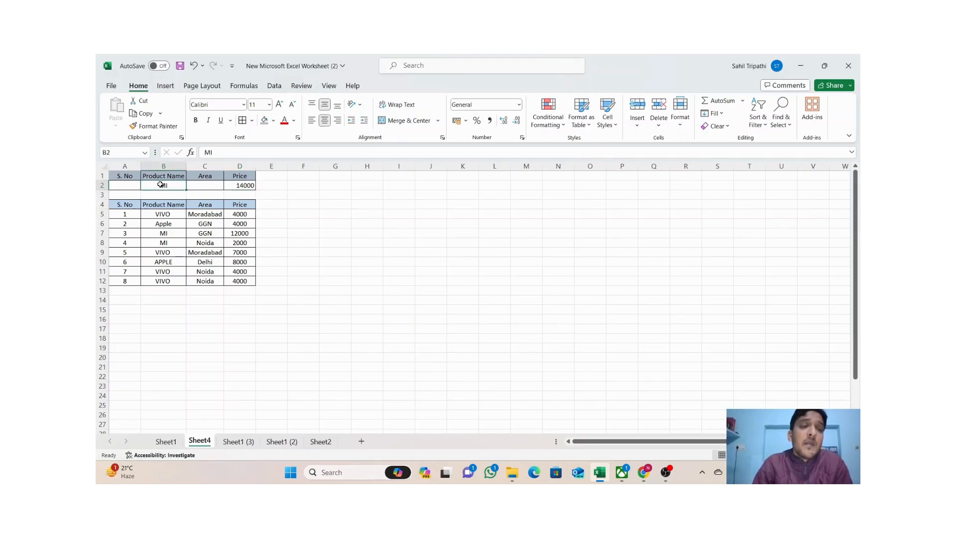
left_click(209, 234)
left_click(210, 242)
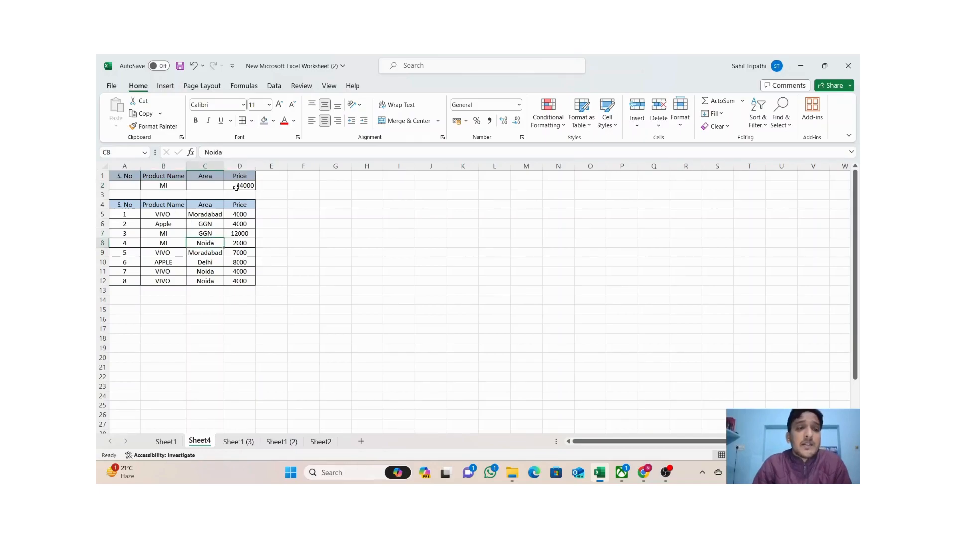
left_click(300, 214)
left_click(176, 183)
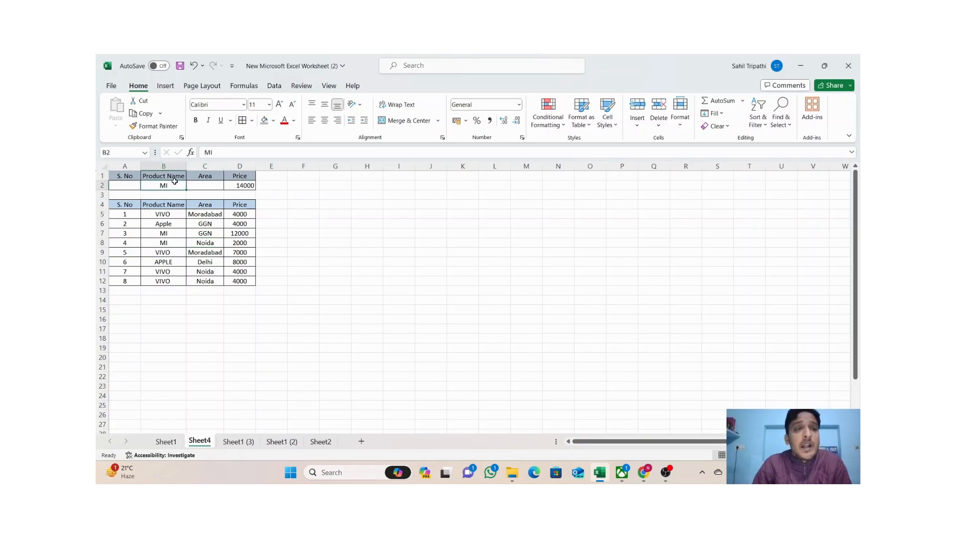
left_click(205, 185)
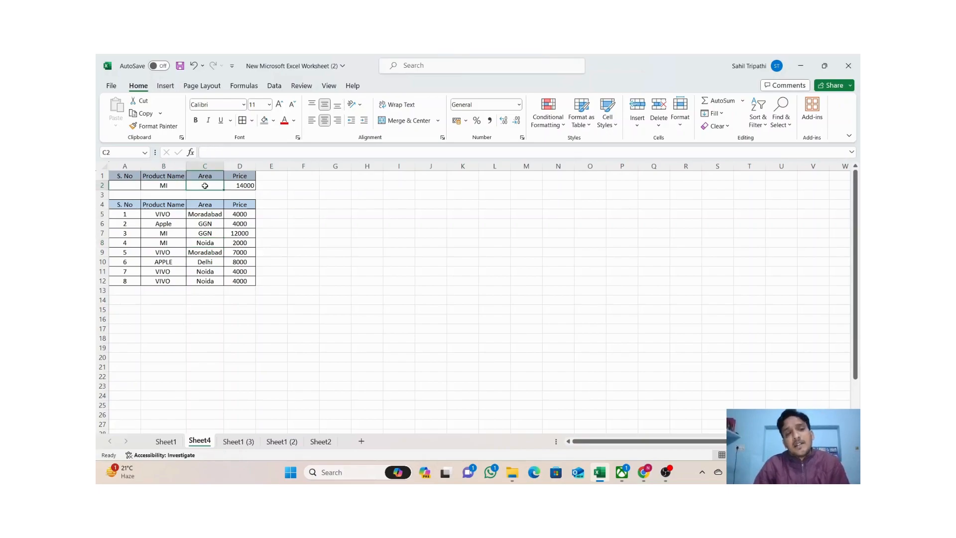
left_click(325, 231)
left_click(249, 192)
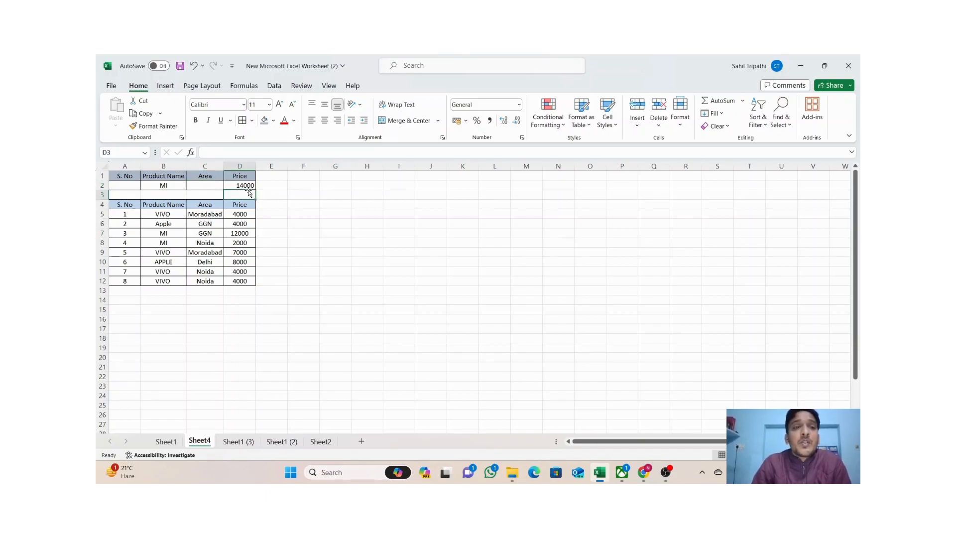
left_click(247, 185)
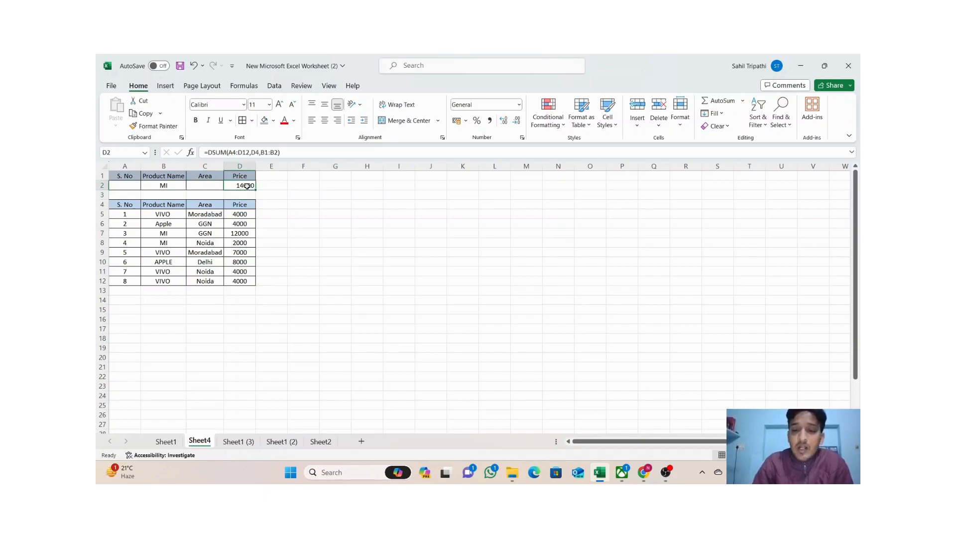
Re-enter D2 as =DSUM(A4:D12,D4,B1:C2) so Product Name and Area both act as criteria.
type("=DS")
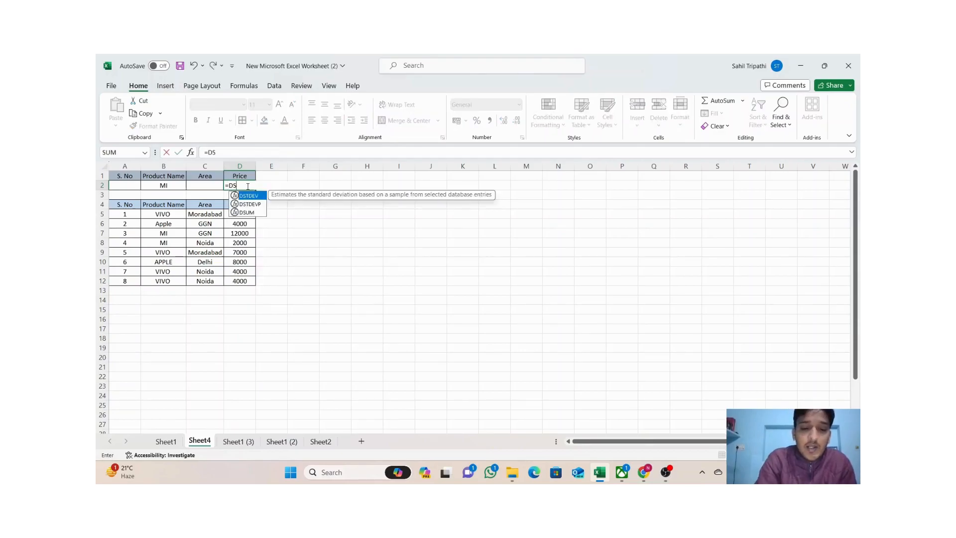
type("UM(")
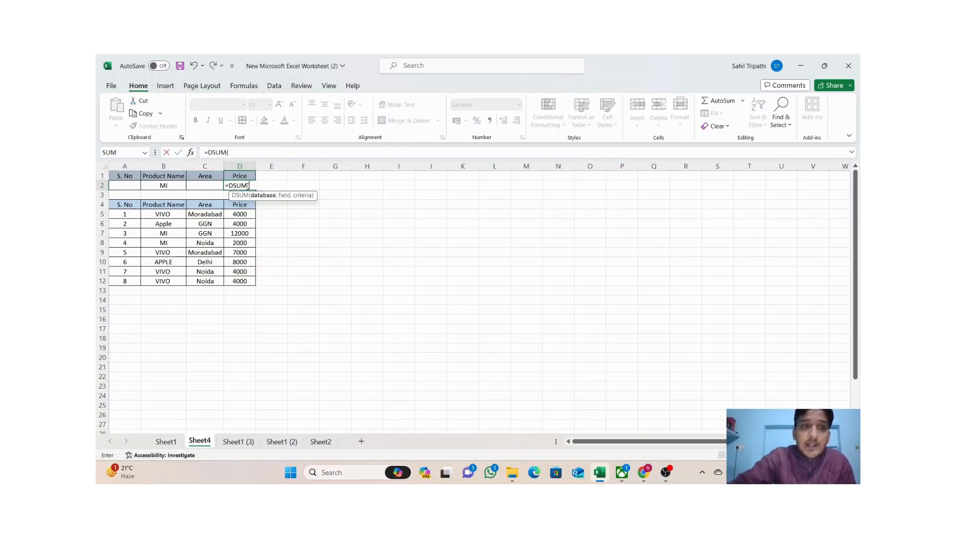
left_click_drag(131, 203, 238, 279)
type(",")
left_click(235, 206)
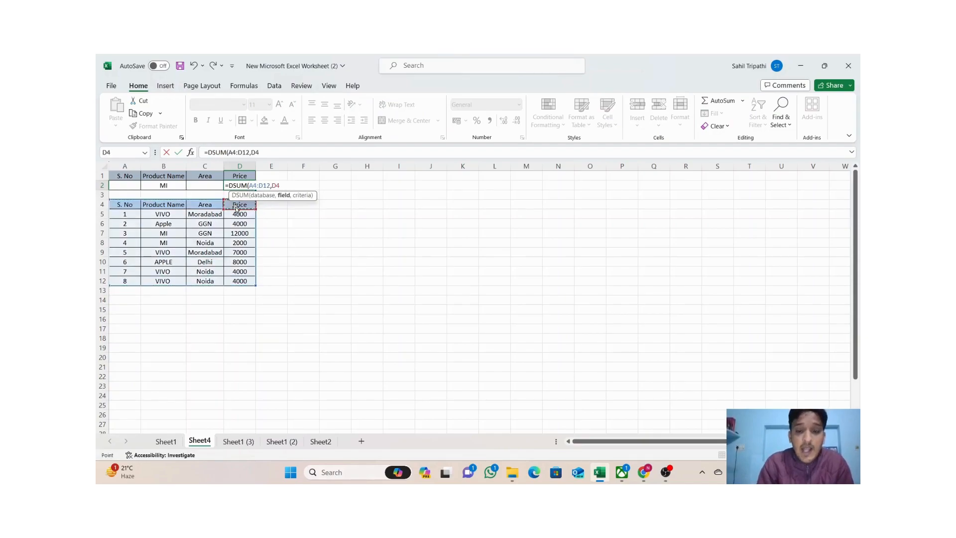
type(",")
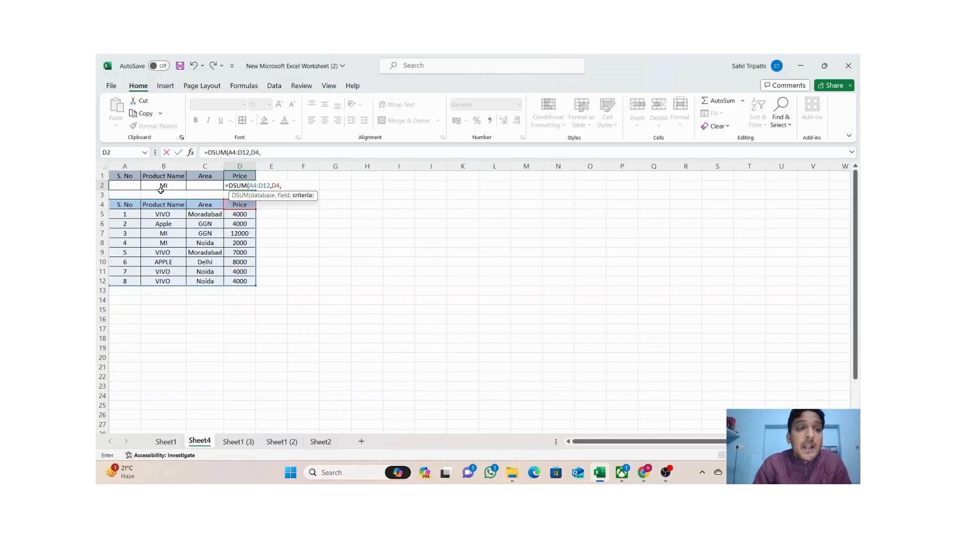
left_click(168, 176)
left_click_drag(168, 176, 199, 185)
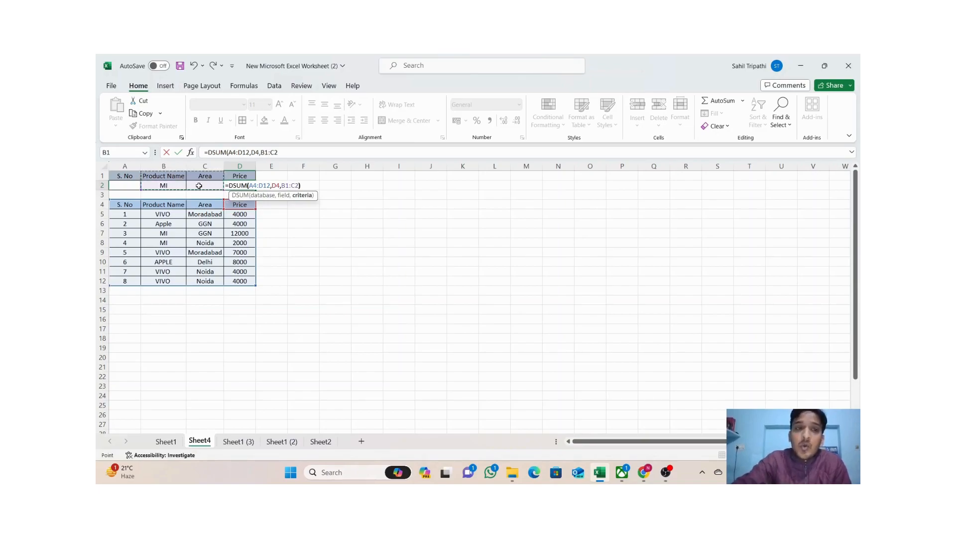
type(")")
key("Return")
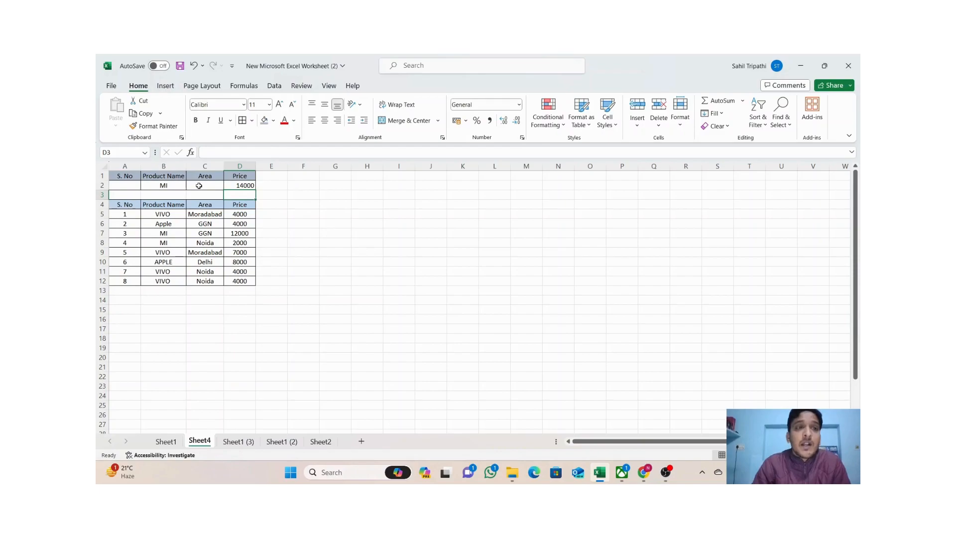
left_click(245, 185)
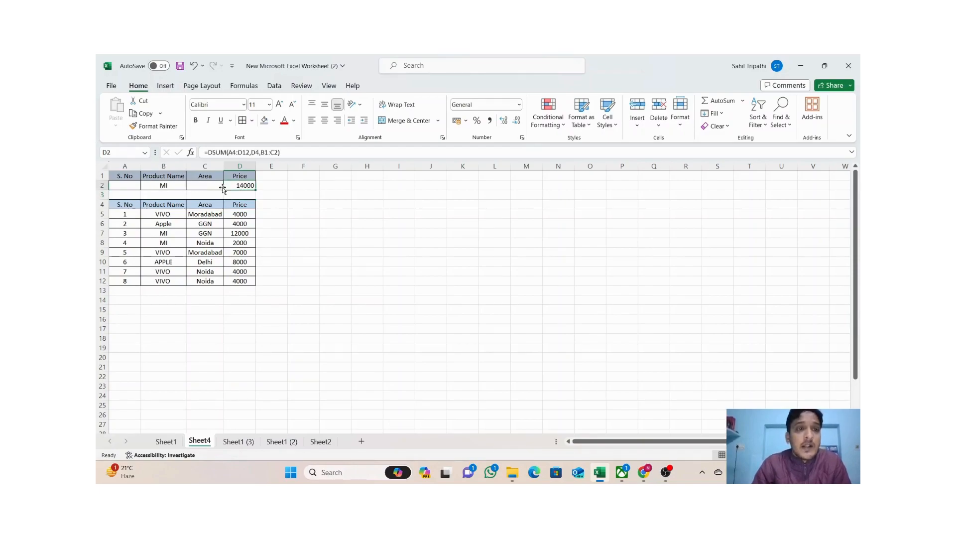
left_click(205, 186)
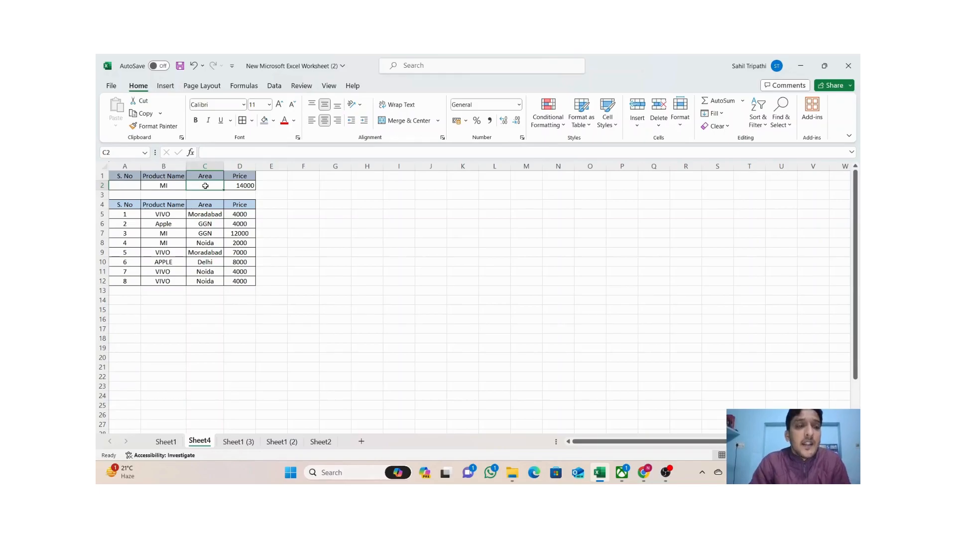
Copy GGN from C7 into the Area criterion C2, making D2 show 12000.
left_click(210, 232)
key("ctrl+c")
left_click(204, 187)
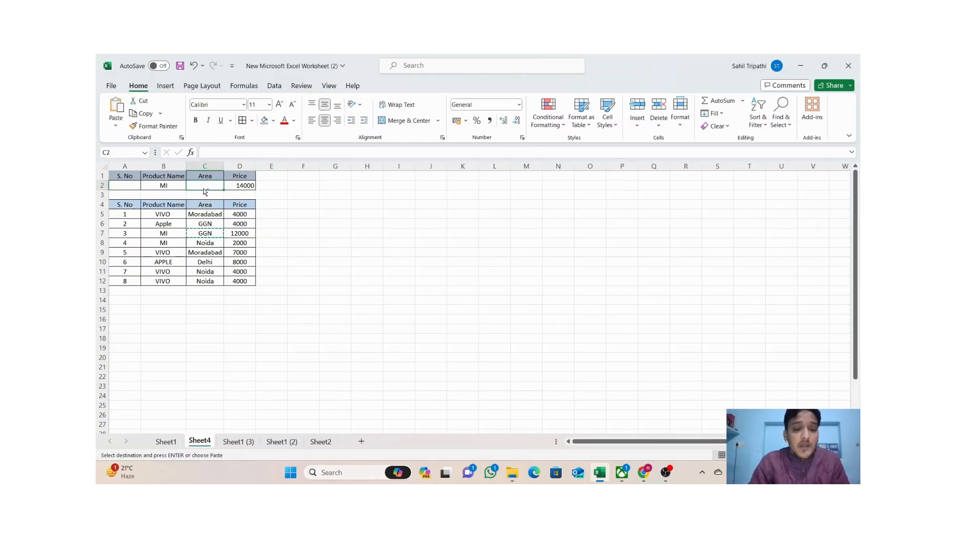
key("ctrl+v")
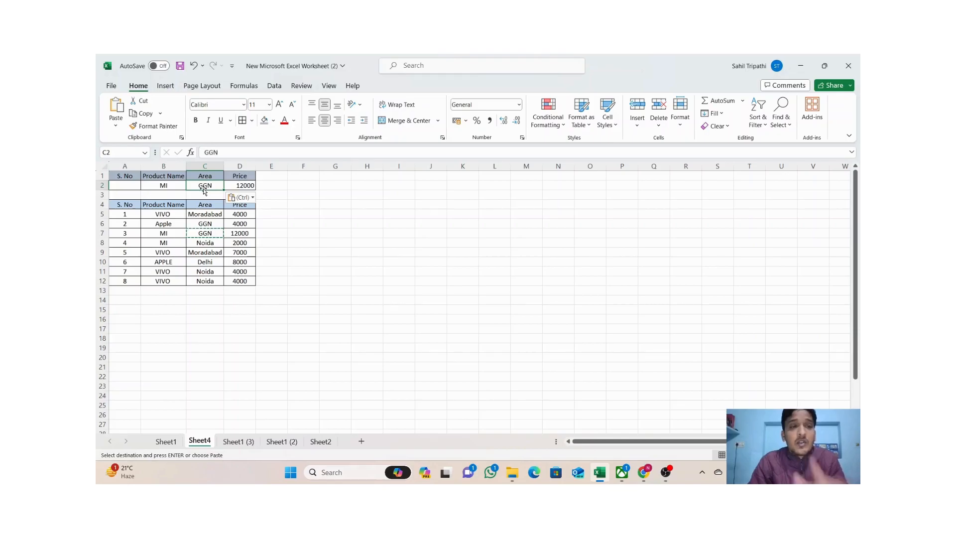
left_click(346, 202)
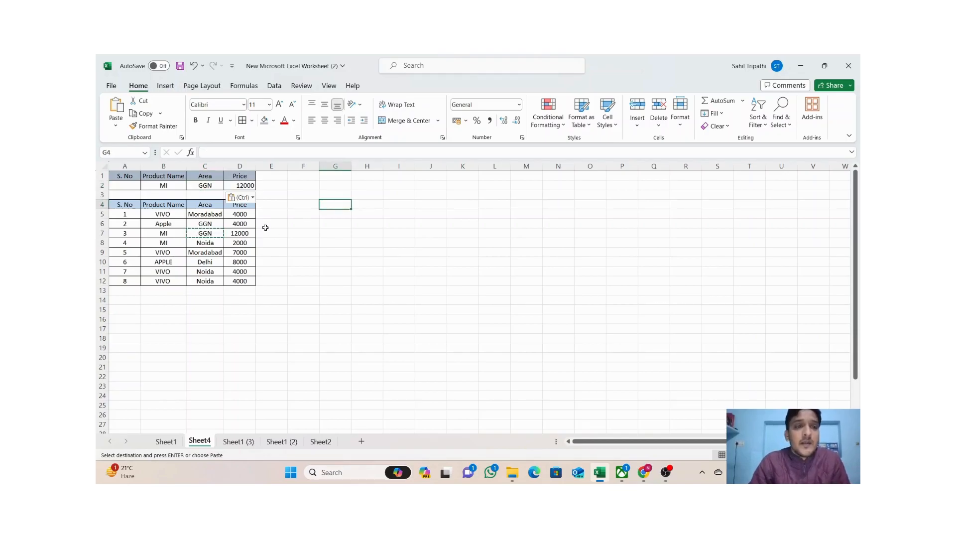
Replace the Area criterion with Noida copied from C8, so D2 shows 2000.
left_click(212, 242)
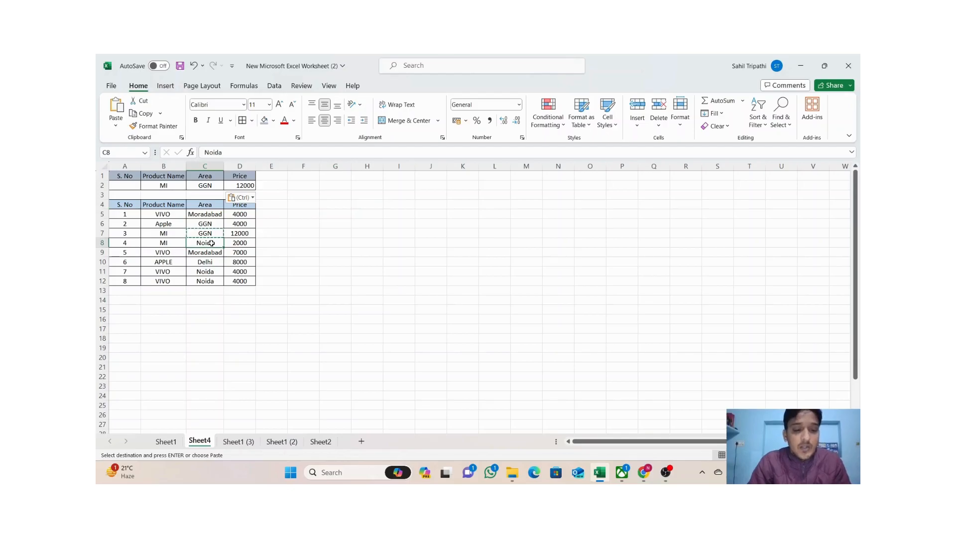
key("ctrl+c")
left_click(202, 189)
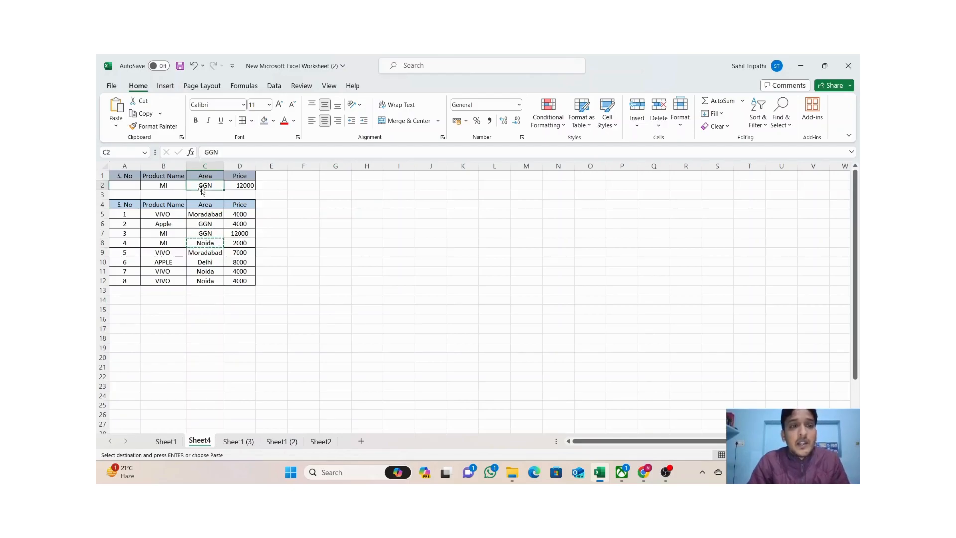
key("ctrl+v")
key("Escape")
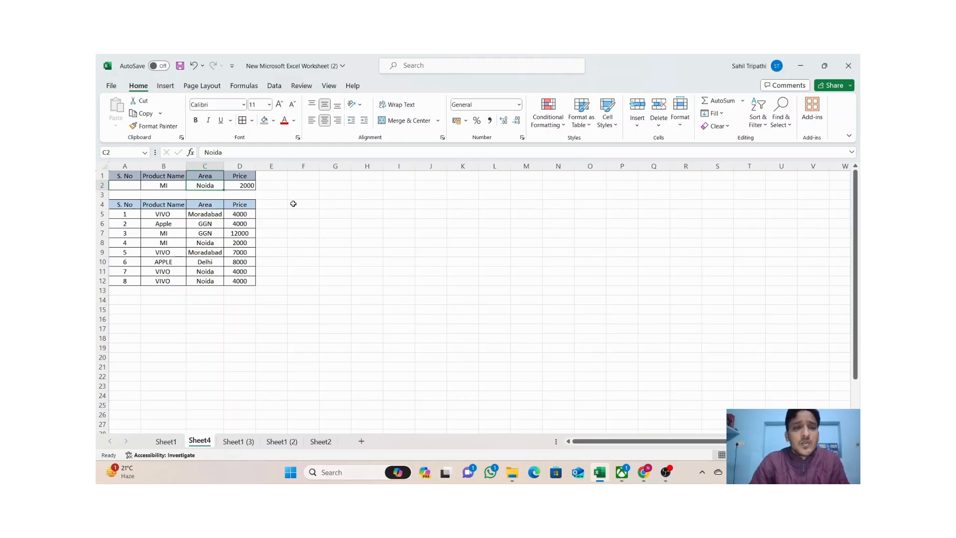
left_click(313, 221)
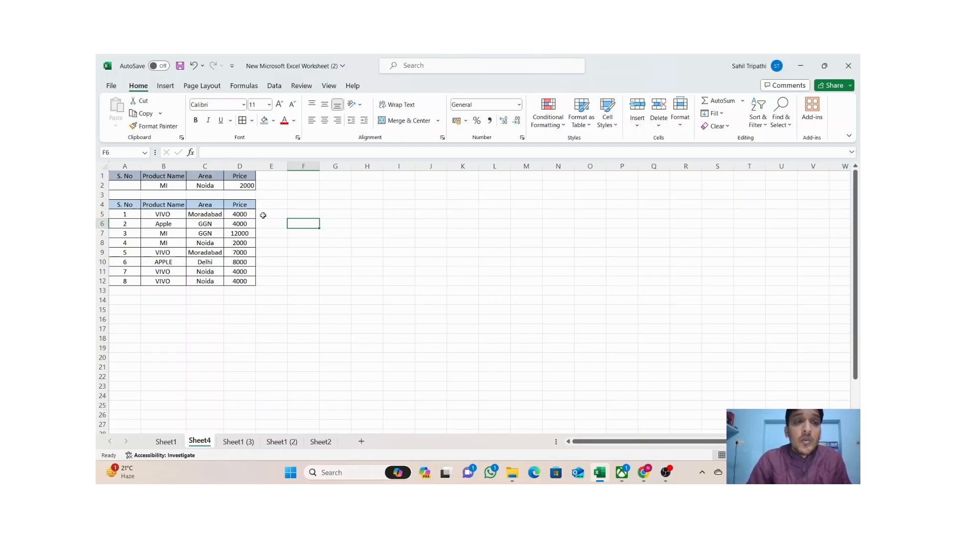
Delete the DSUM formula from D2.
left_click(239, 185)
key("Delete")
left_click(321, 202)
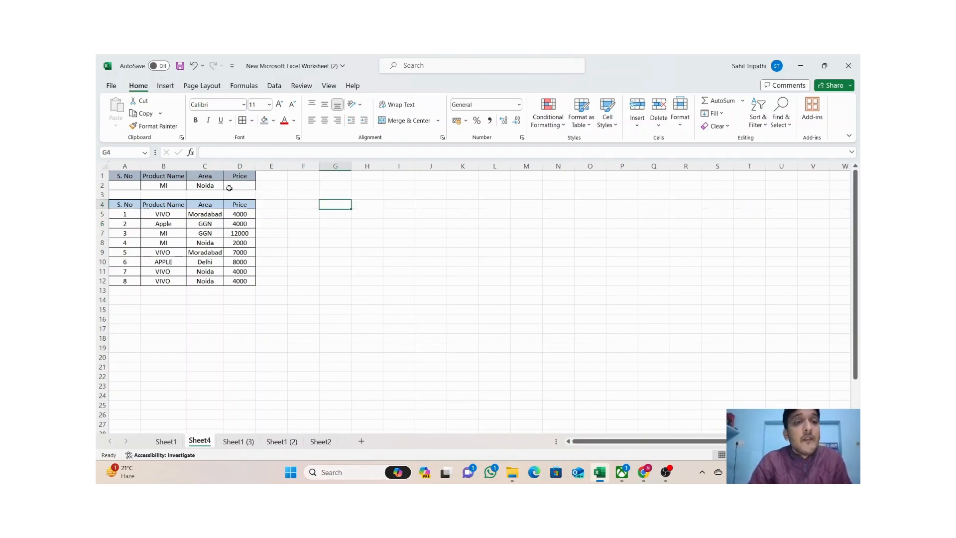
Enter =DAVERAGE(A4:D12,D4,B1:B2) in D2, giving the MI average Price of 7000.
left_click(243, 184)
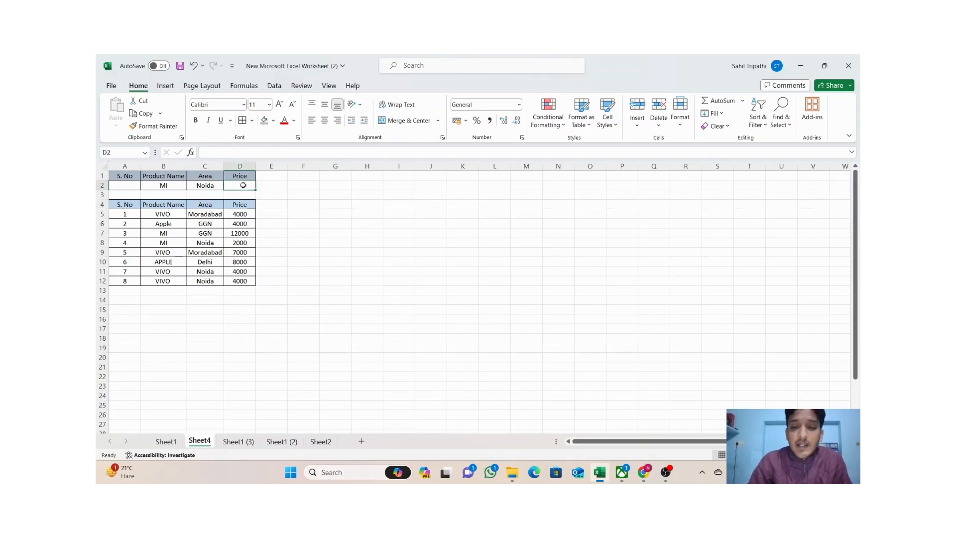
type("=")
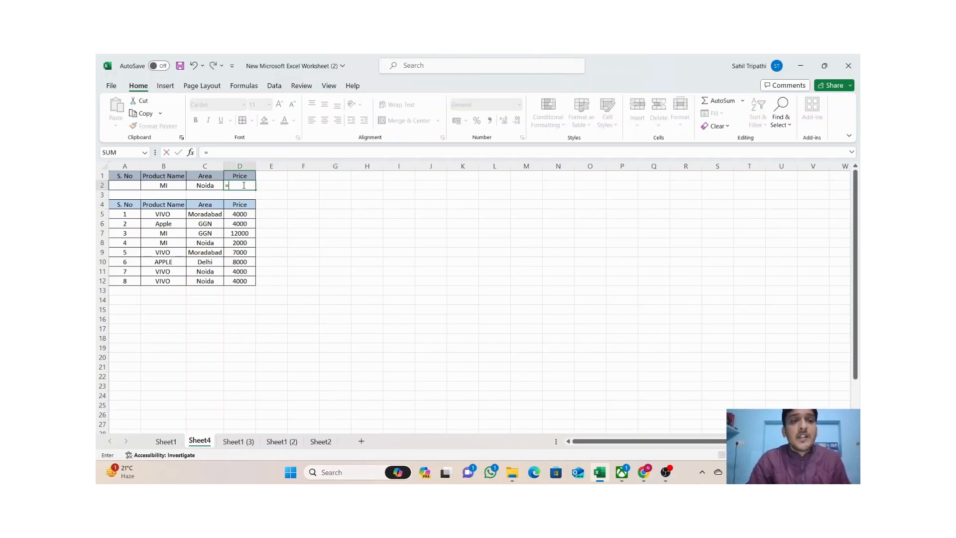
type("D")
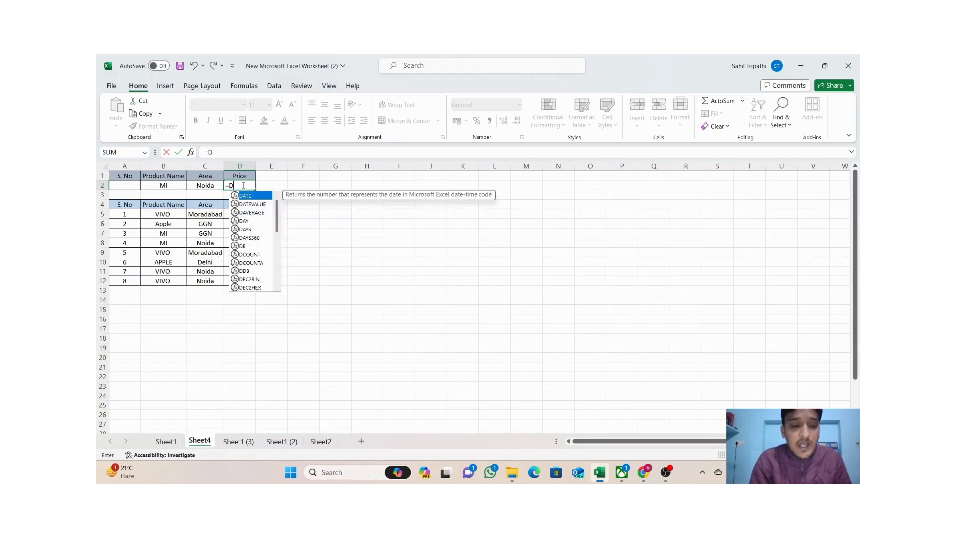
type("AVERAGE")
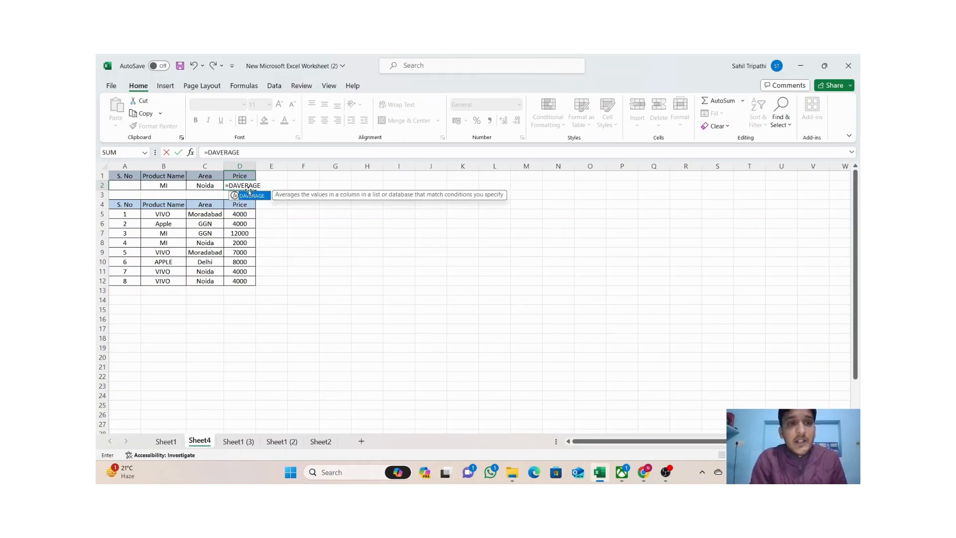
type("(")
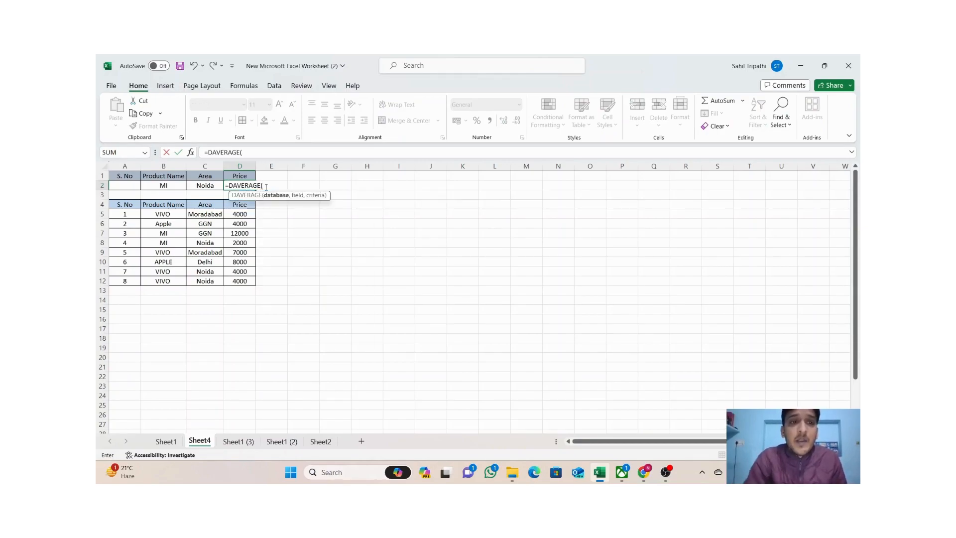
left_click(129, 205)
left_click_drag(130, 206, 242, 280)
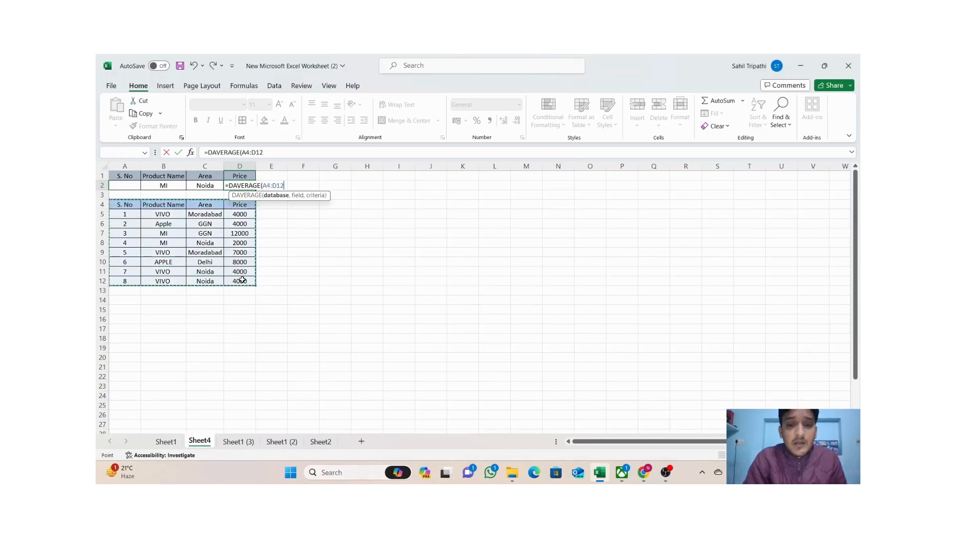
type(",")
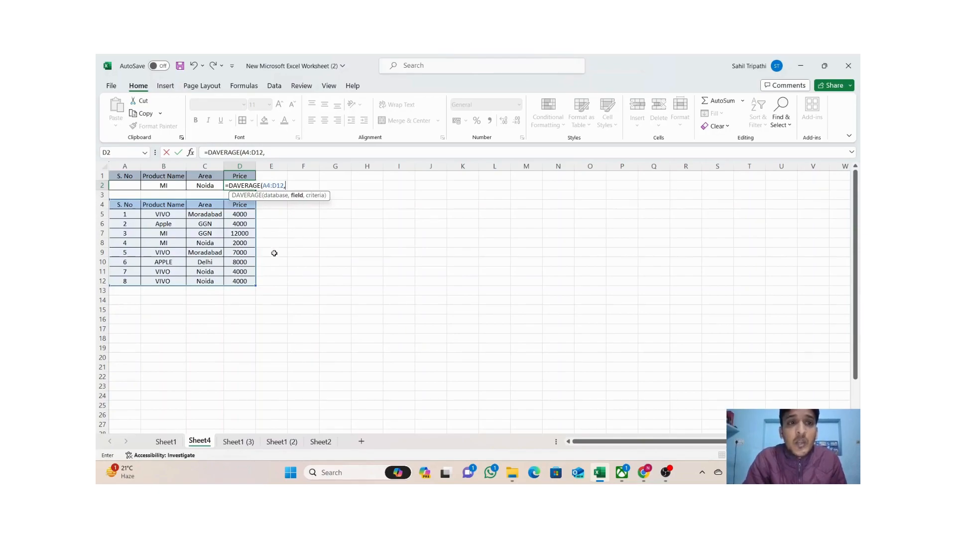
left_click(242, 206)
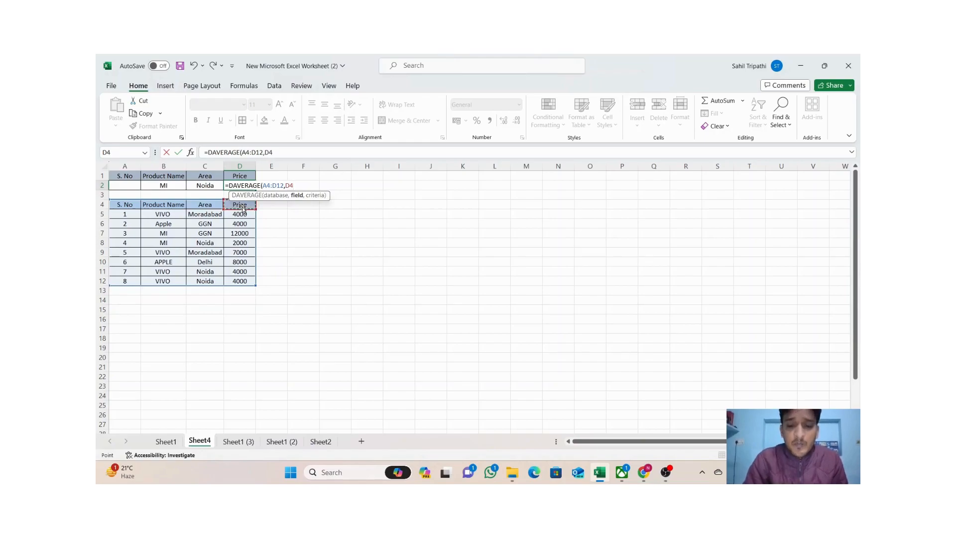
type(",")
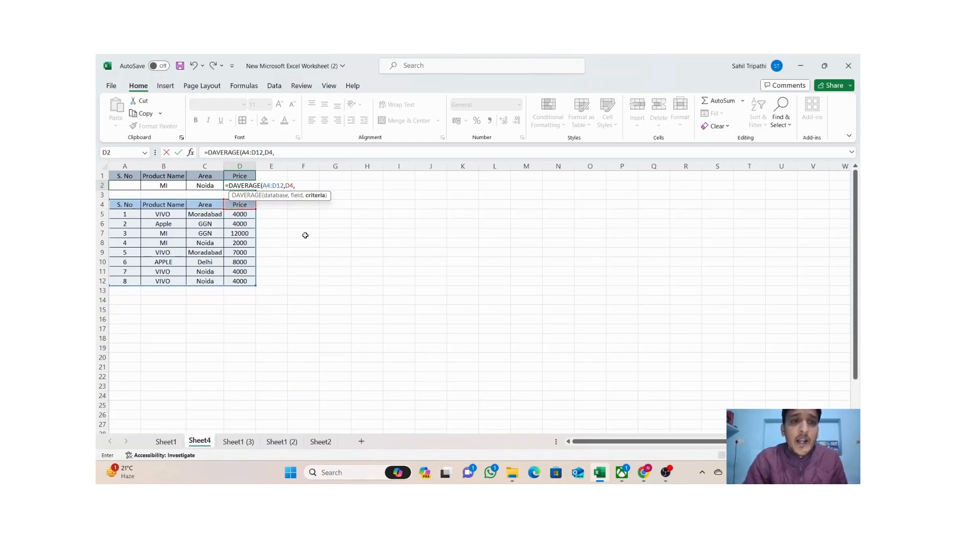
left_click_drag(170, 176, 173, 184)
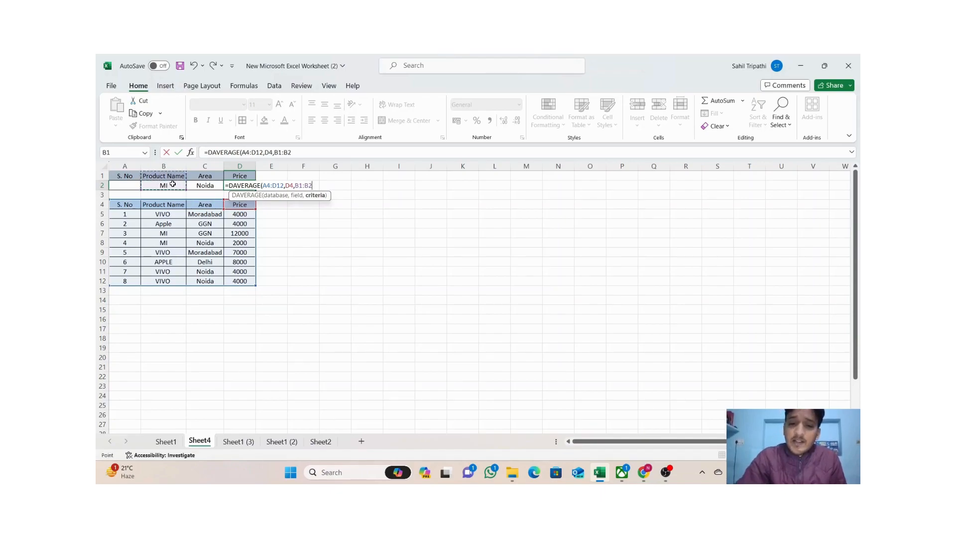
key("Return")
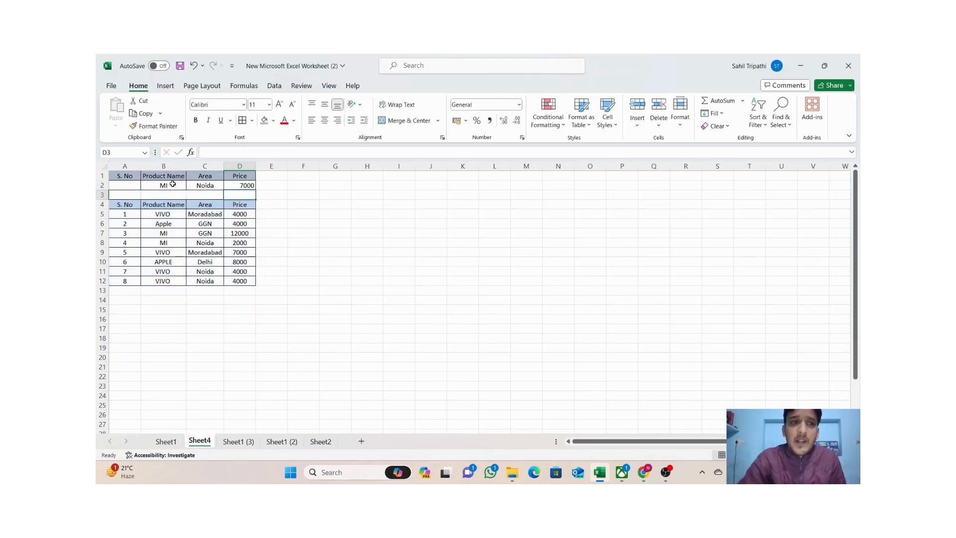
left_click(244, 185)
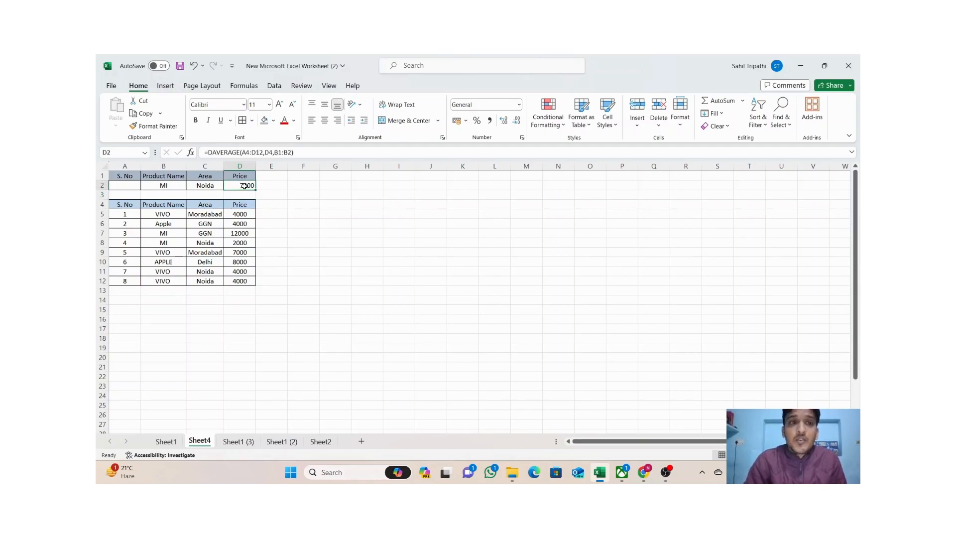
Clear D2's old arguments in the formula bar and restart it as DAVERAGE.
left_click_drag(300, 152, 238, 154)
key("BackSpace")
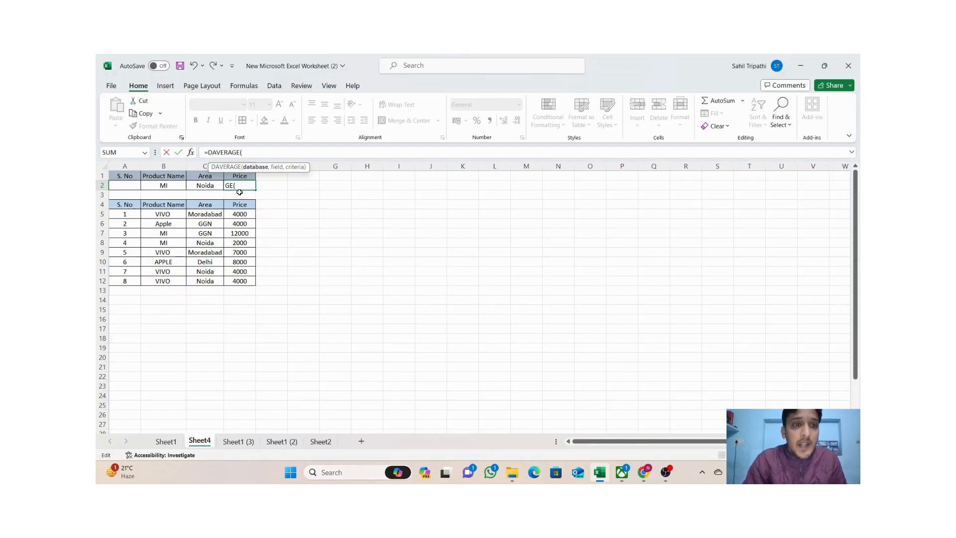
key("BackSpace")
key("BackSpace")
key("BackSpace")
key("BackSpace")
key("BackSpace")
key("BackSpace")
key("BackSpace")
key("BackSpace")
key("BackSpace")
key("BackSpace")
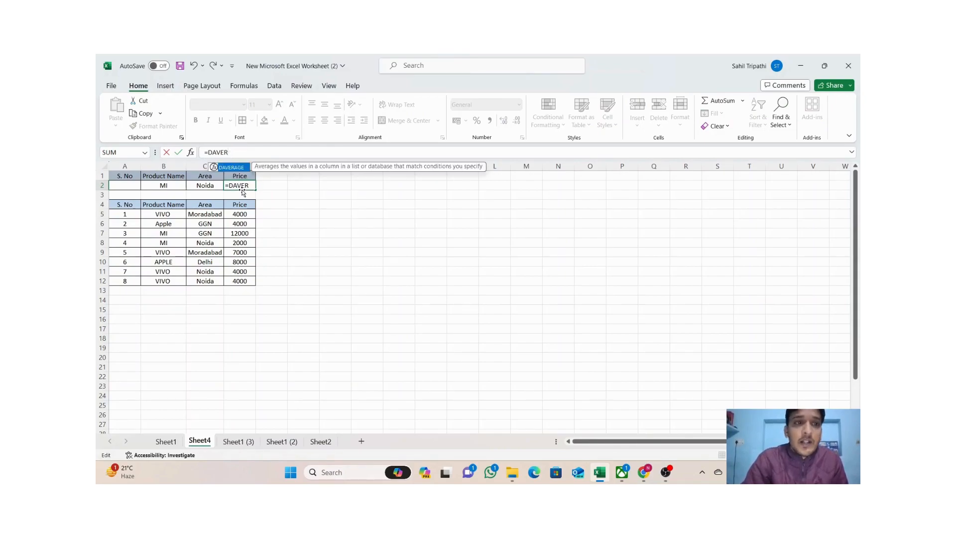
type("=DAVE")
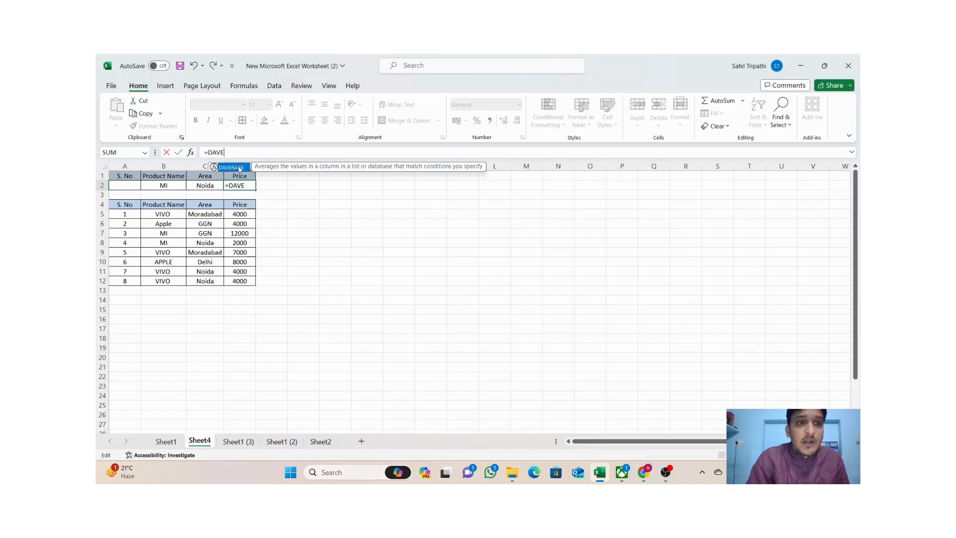
double_click(238, 169)
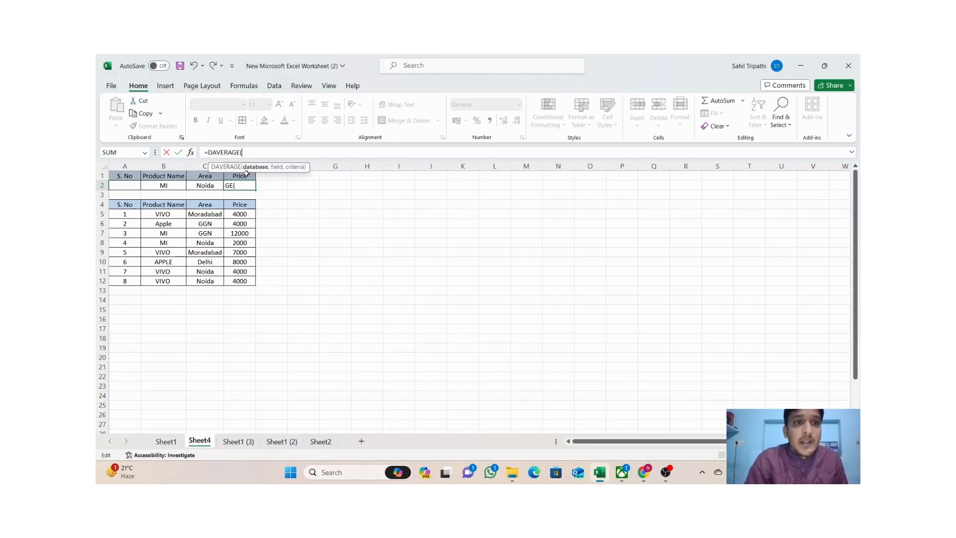
Supply database A4:D12, field D4 and criteria B1:C2, averaging 2000 for MI in Noida.
left_click_drag(127, 205, 236, 282)
type(",")
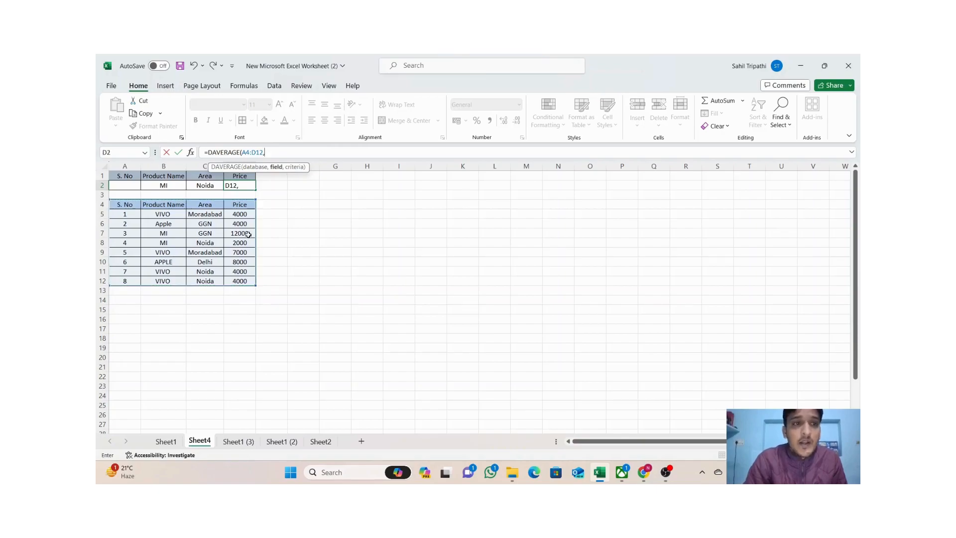
left_click(242, 204)
type(",")
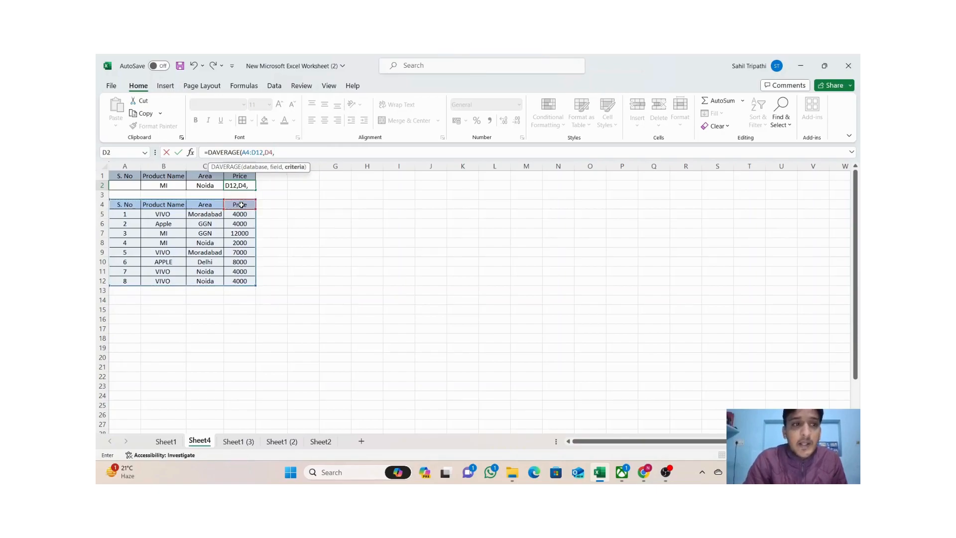
left_click_drag(165, 177, 205, 190)
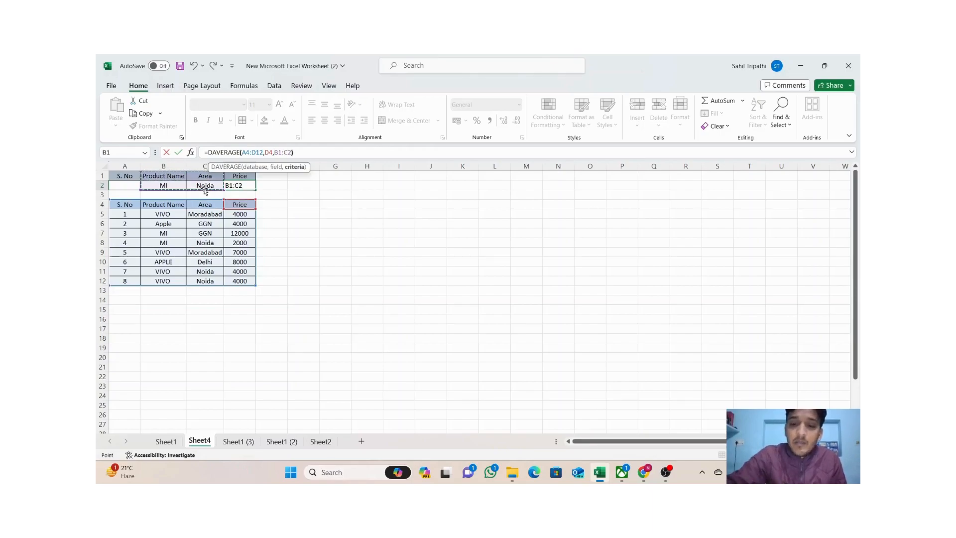
key("Return")
left_click(343, 210)
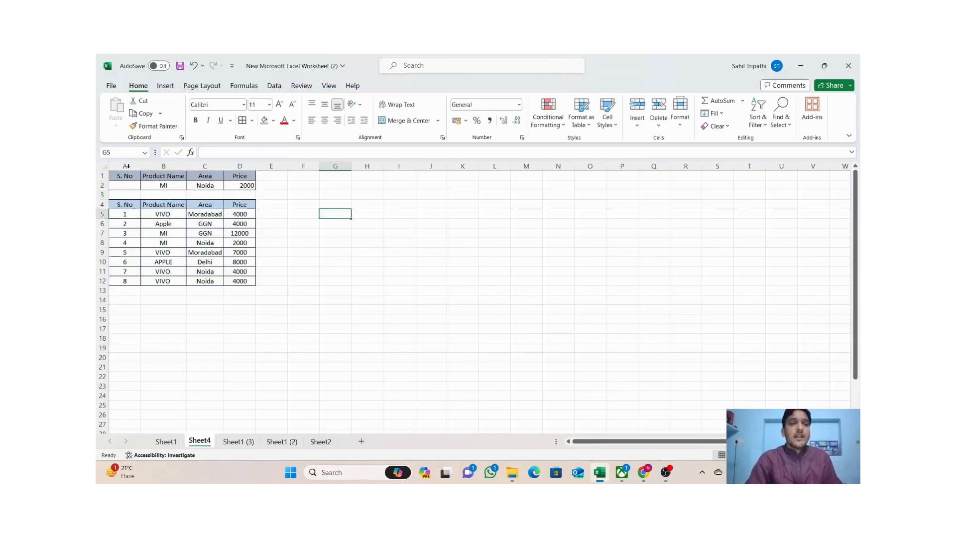
Copy VIVO and Moradabad from B5:C5 into the criteria row at B2:C2.
left_click(173, 213)
left_click_drag(174, 213, 199, 213)
key("ctrl+c")
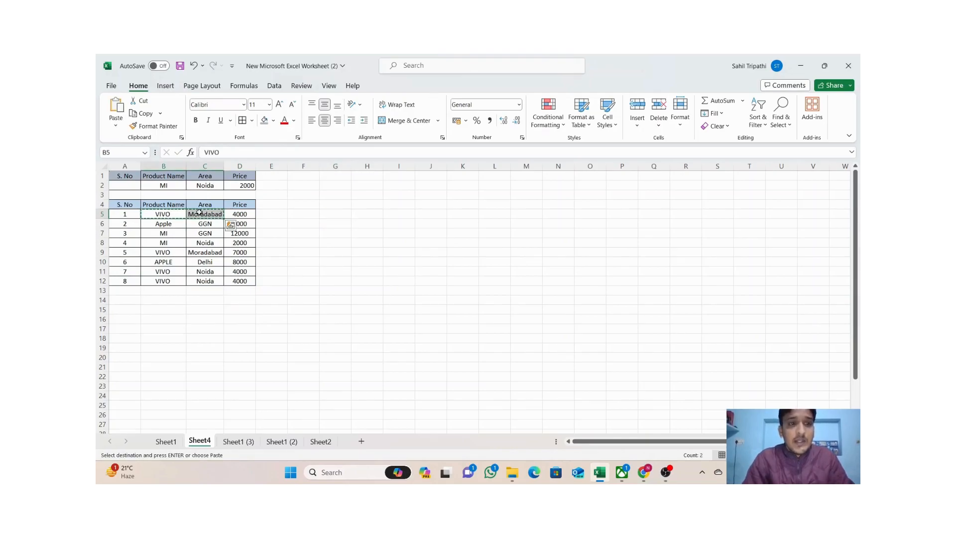
left_click(169, 187)
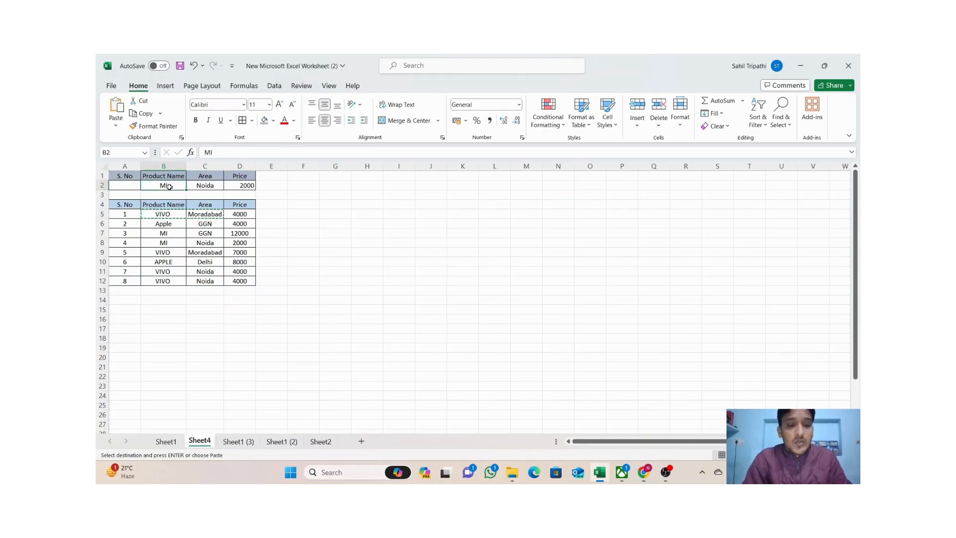
key("ctrl+v")
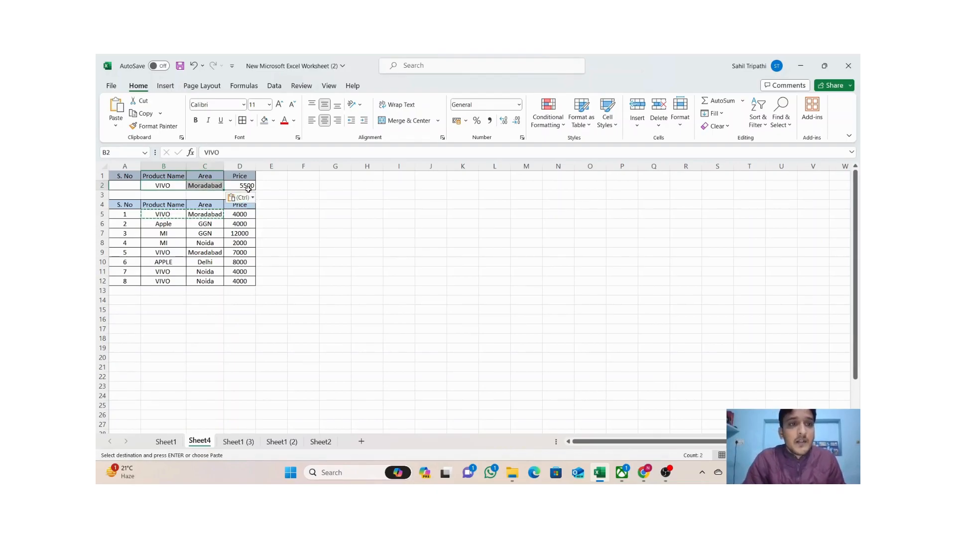
Check the matching prices 4000 in D5 and 7000 in D9, then clear the selection.
left_click(243, 214)
left_click(243, 253)
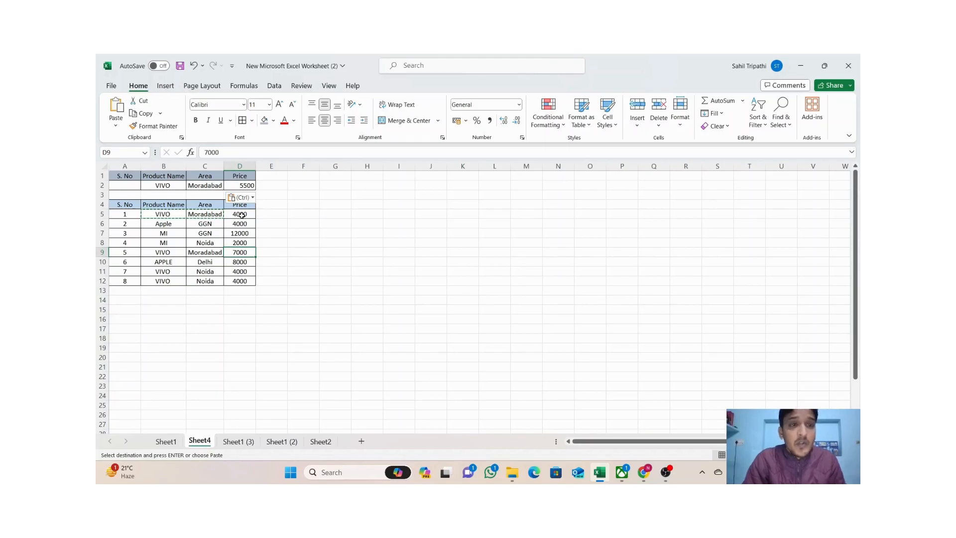
left_click_drag(335, 223, 239, 191)
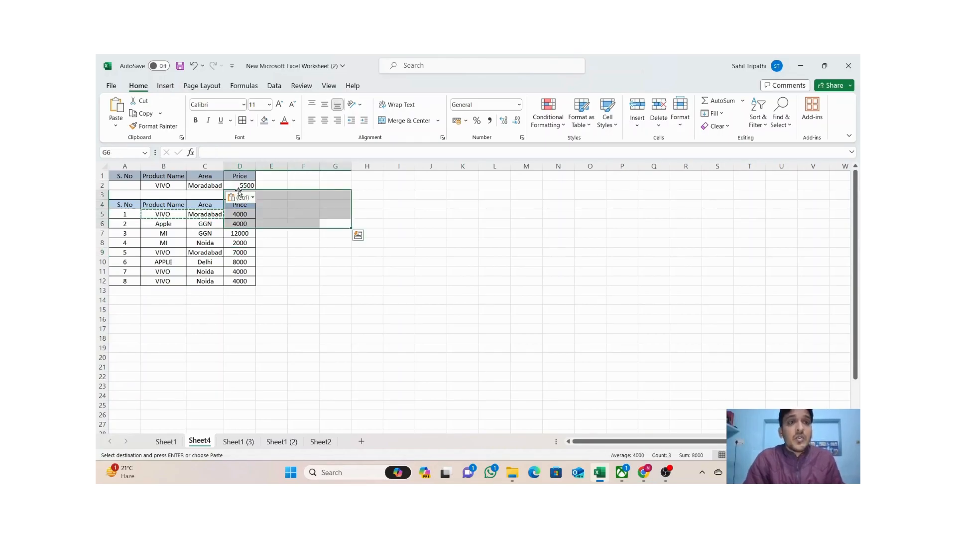
left_click(398, 302)
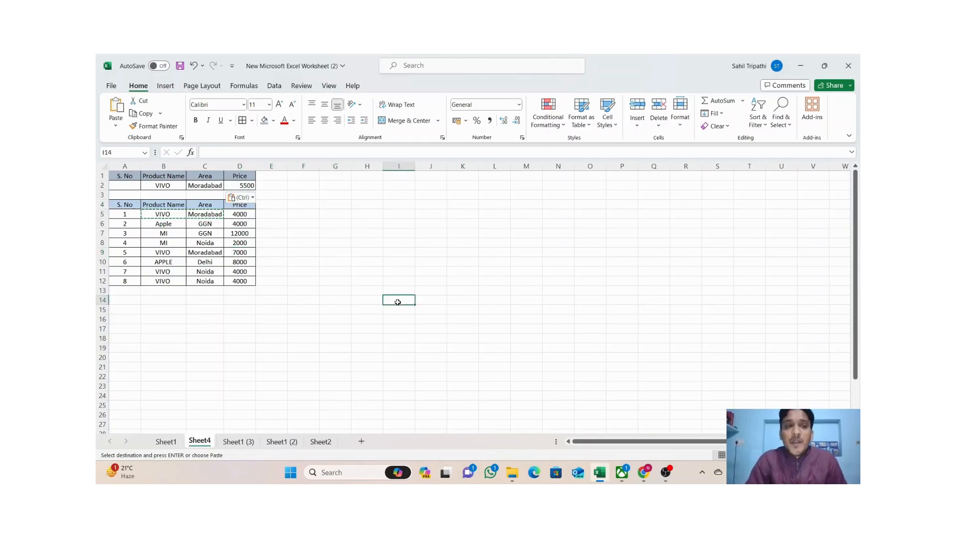